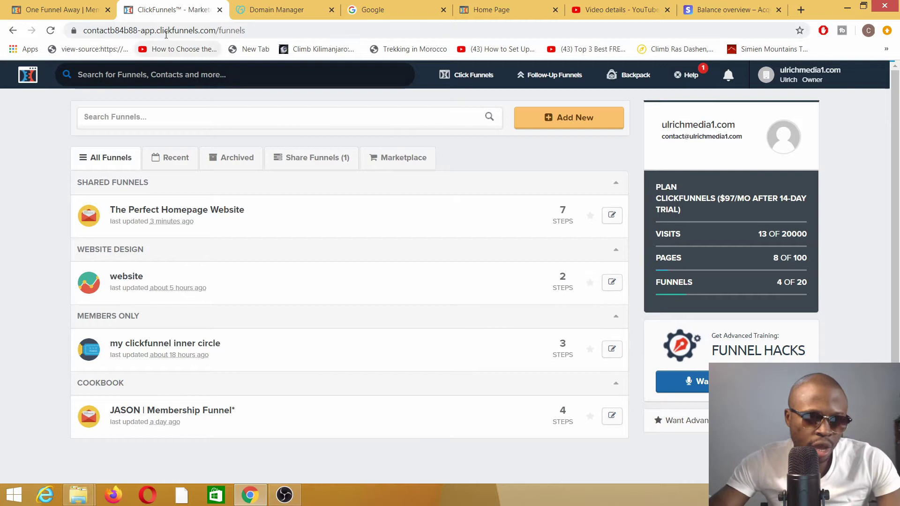
# - Load drive.google.com in the former Google tab to show My Drive
pyautogui.doubleClick(148, 30)
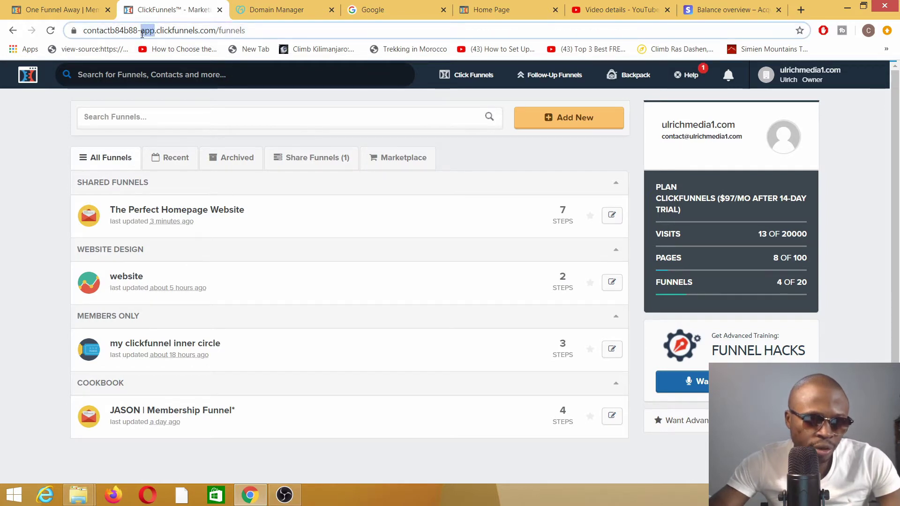
pyautogui.click(378, 9)
pyautogui.click(195, 27)
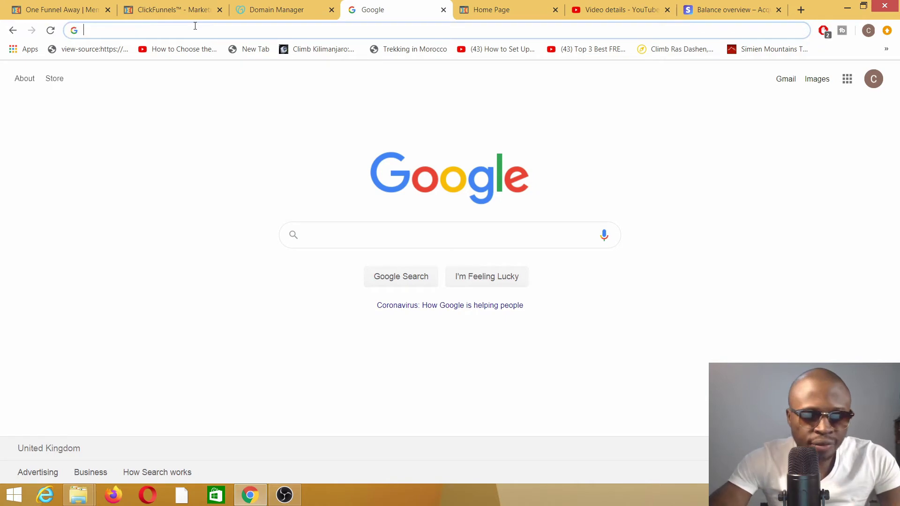
pyautogui.write('dri')
pyautogui.press('Return')
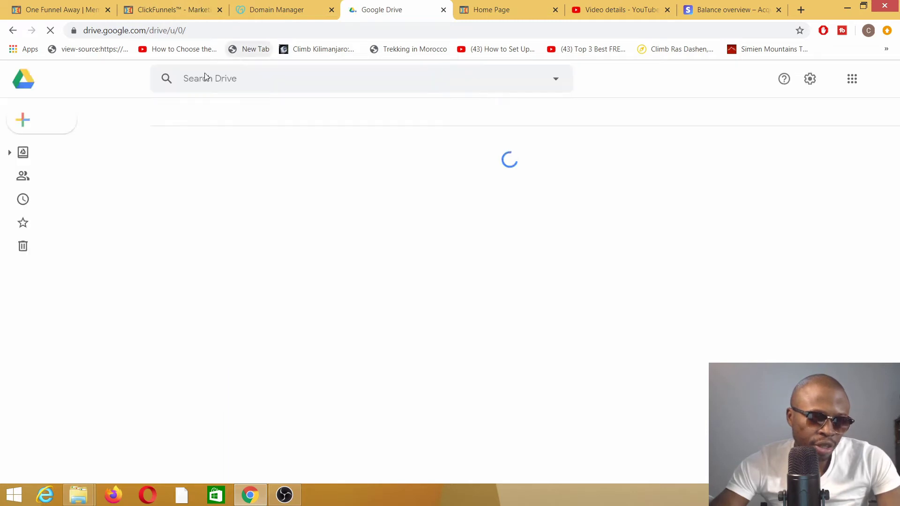
pyautogui.doubleClick(101, 31)
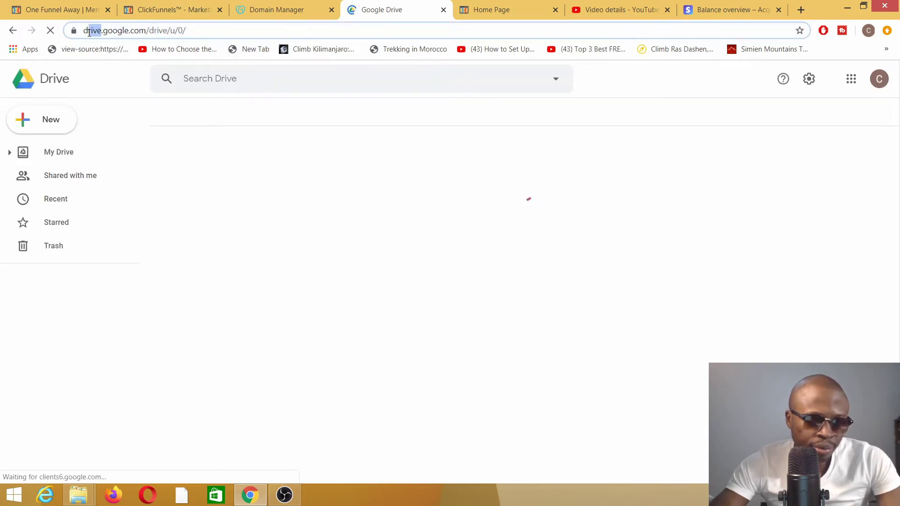
pyautogui.click(227, 30)
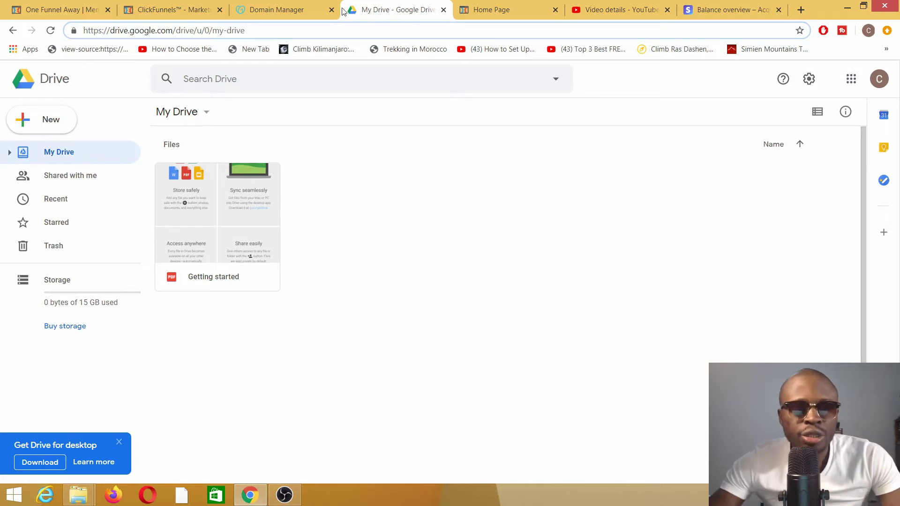
# - Return to ClickFunnels and open Account Settings from the account menu
pyautogui.click(182, 10)
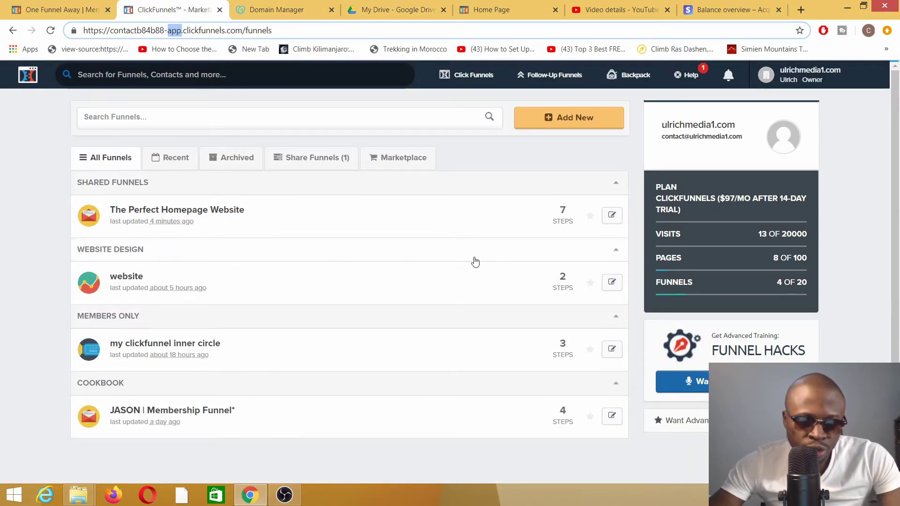
pyautogui.click(804, 74)
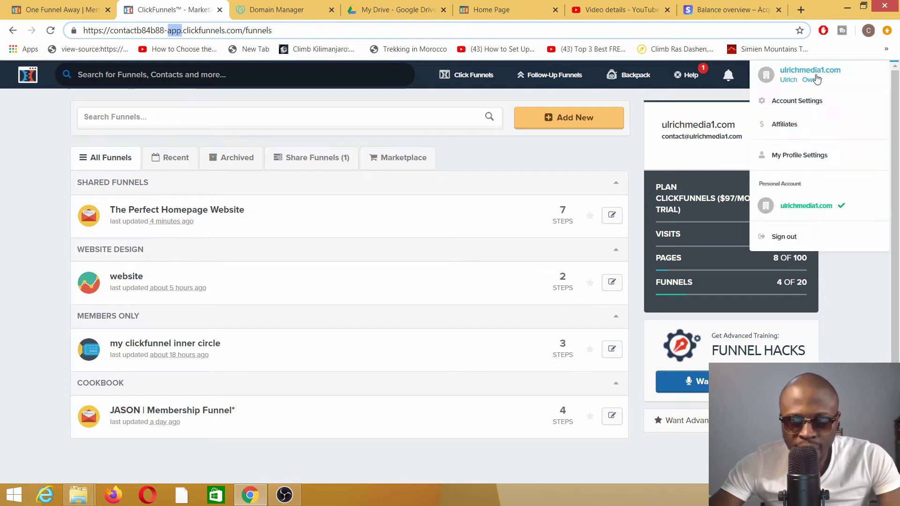
pyautogui.click(786, 132)
pyautogui.click(774, 161)
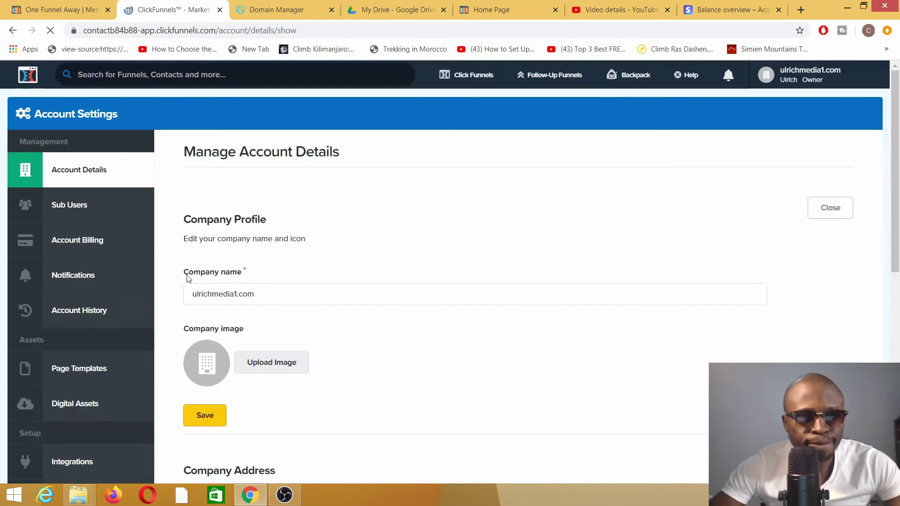
pyautogui.scroll(-1, 101, 289)
pyautogui.scroll(-7, 102, 288)
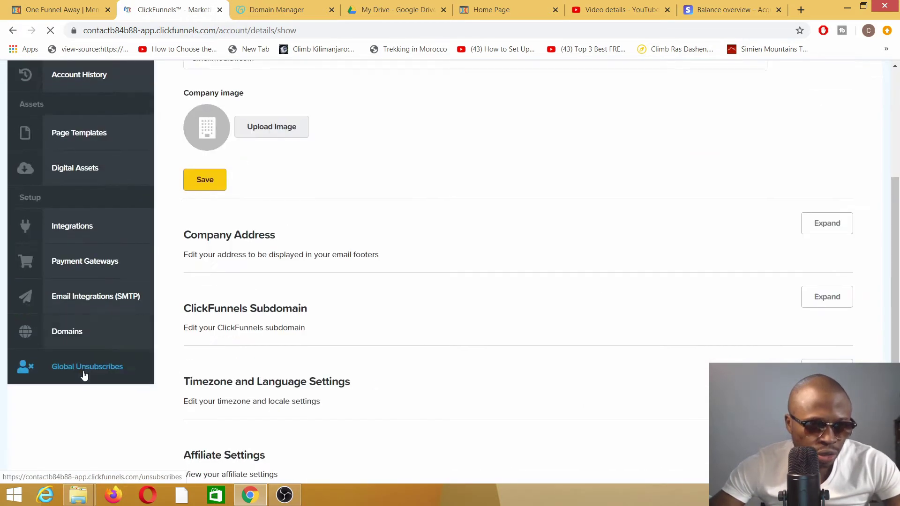
# - Go to the Domains section and start adding a new domain
pyautogui.click(79, 217)
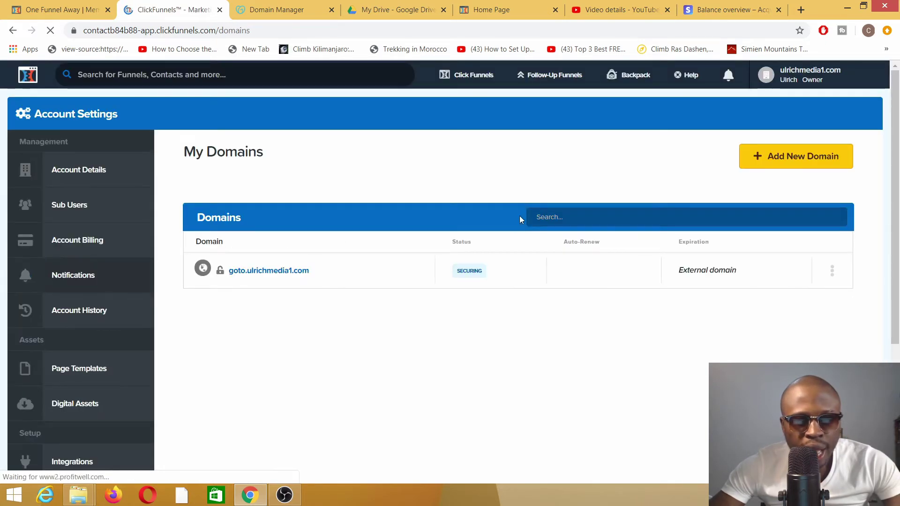
pyautogui.click(807, 160)
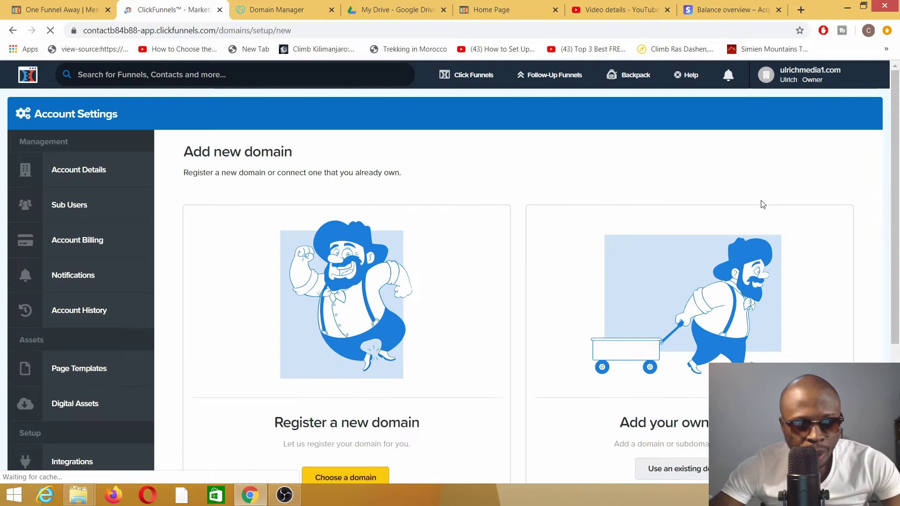
pyautogui.scroll(-5, 215, 241)
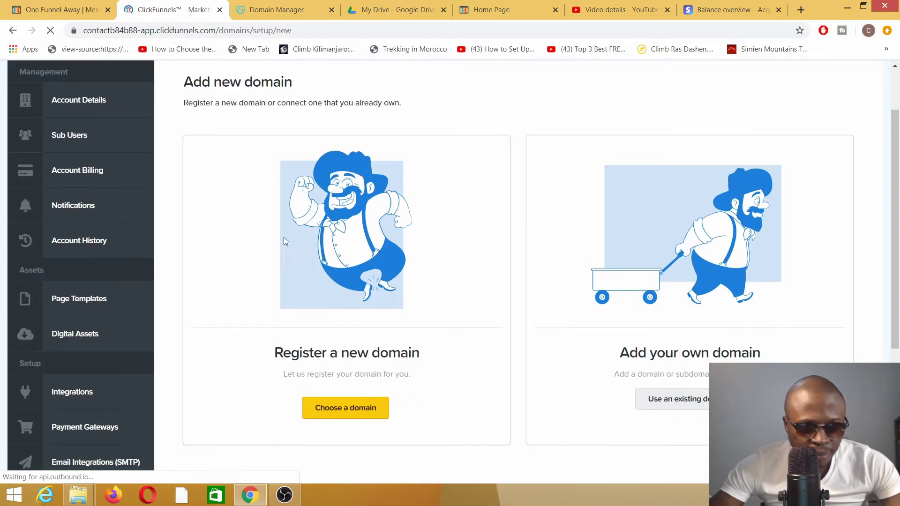
pyautogui.scroll(5, 315, 287)
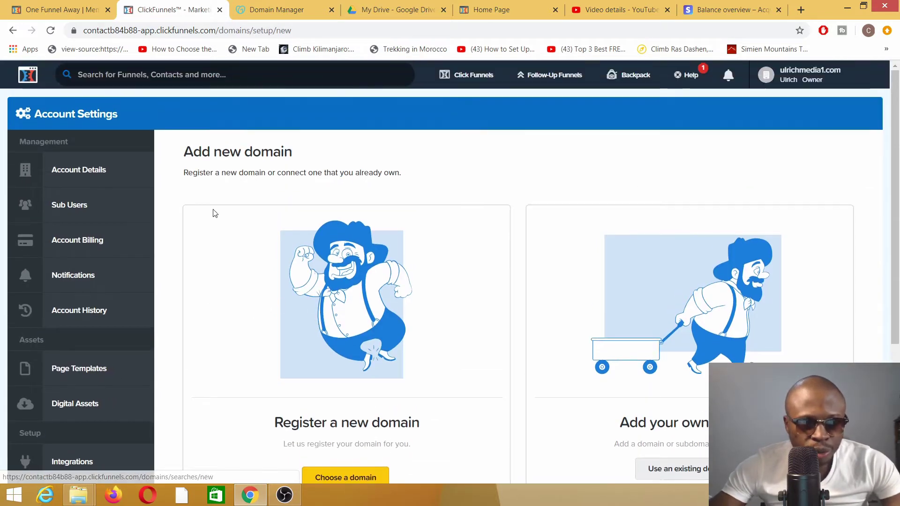
pyautogui.scroll(-4, 263, 223)
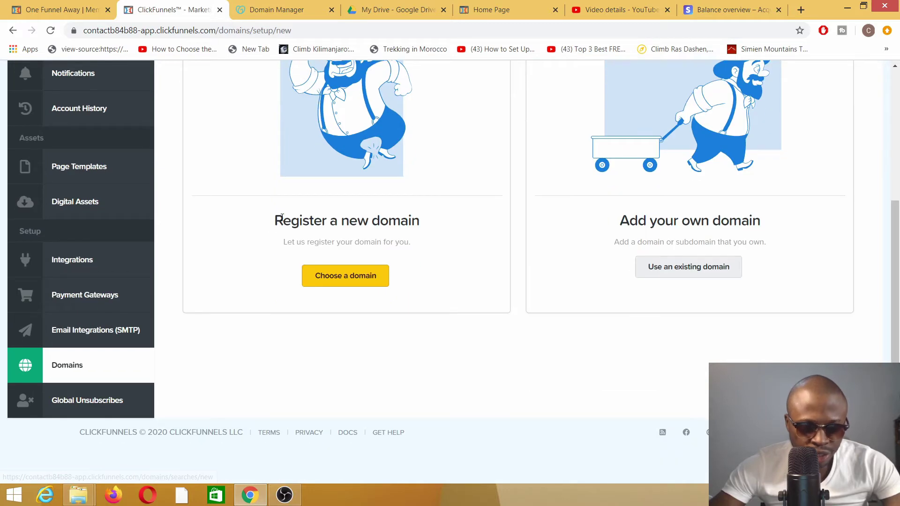
pyautogui.scroll(3, 396, 248)
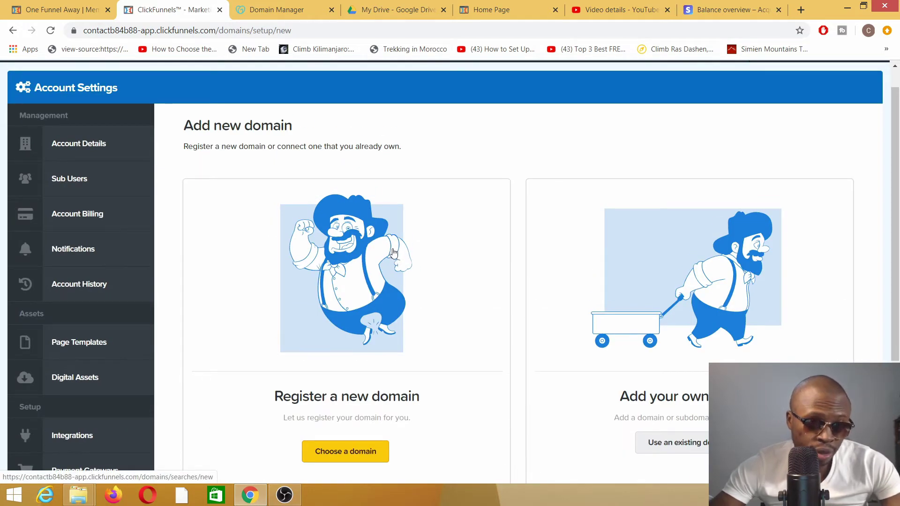
pyautogui.scroll(-2, 393, 270)
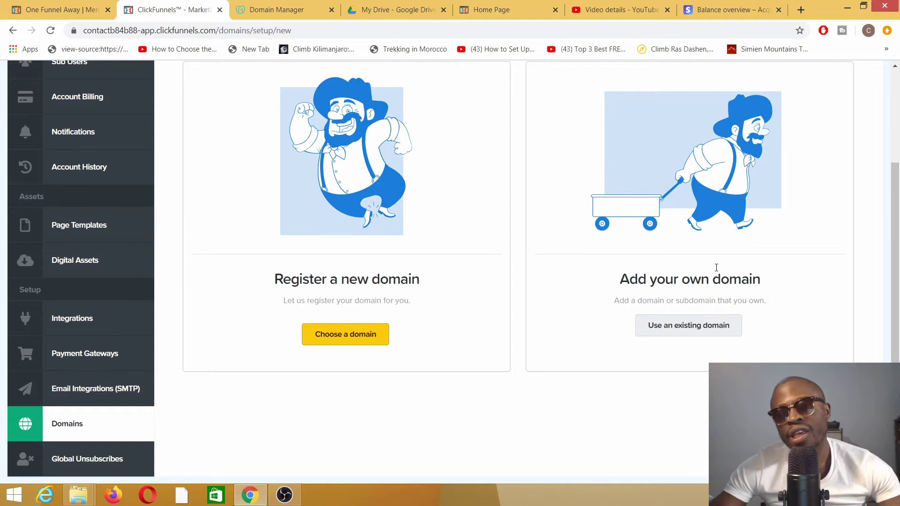
pyautogui.click(701, 337)
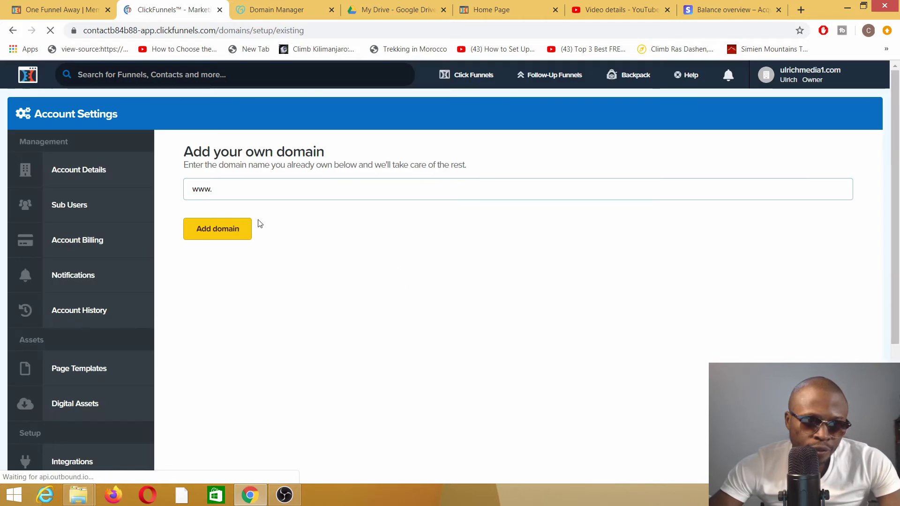
pyautogui.moveTo(225, 192); pyautogui.dragTo(181, 195)
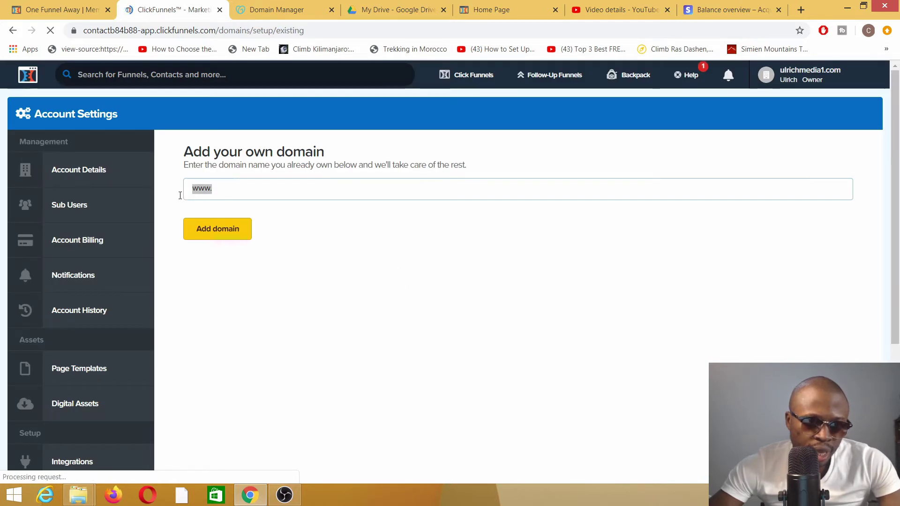
pyautogui.press('BackSpace')
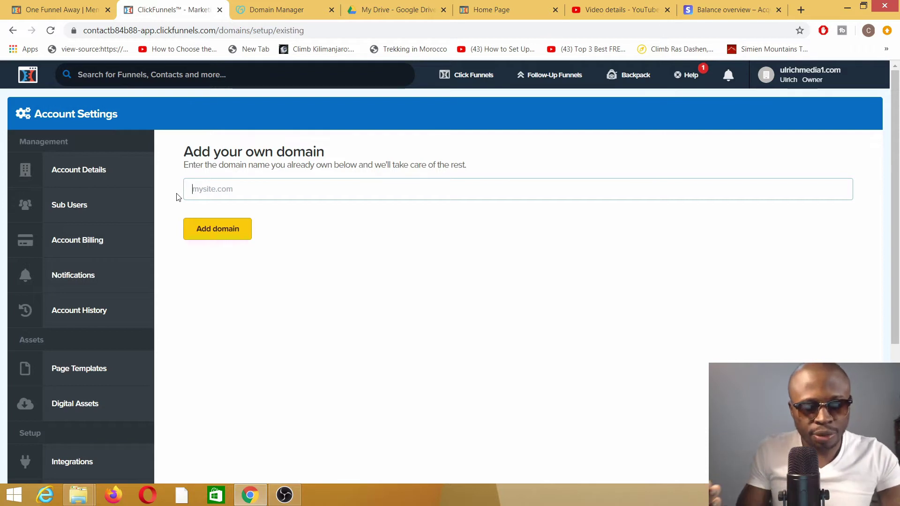
pyautogui.write('co')
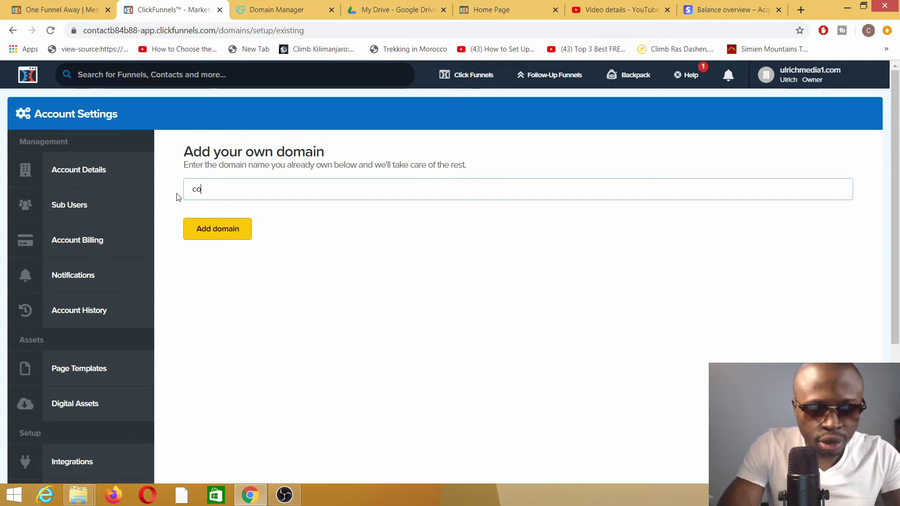
pyautogui.write('ntact')
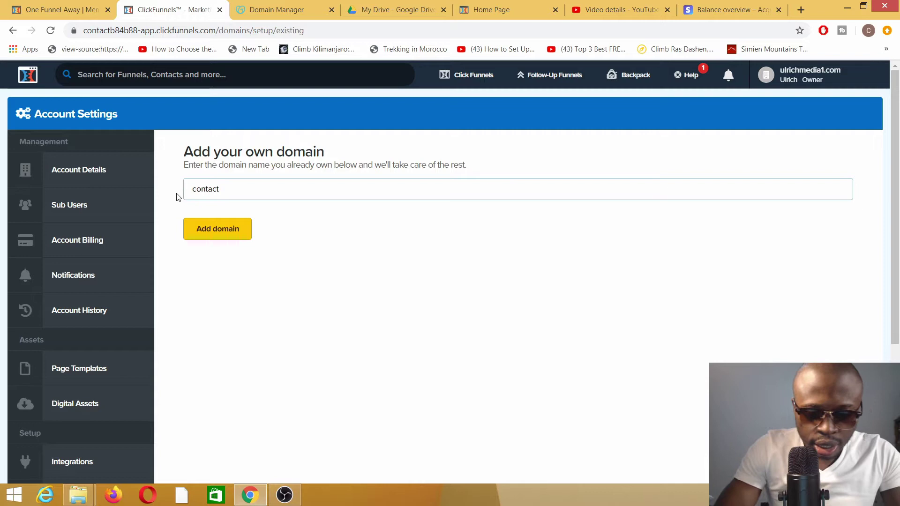
pyautogui.write('.youre')
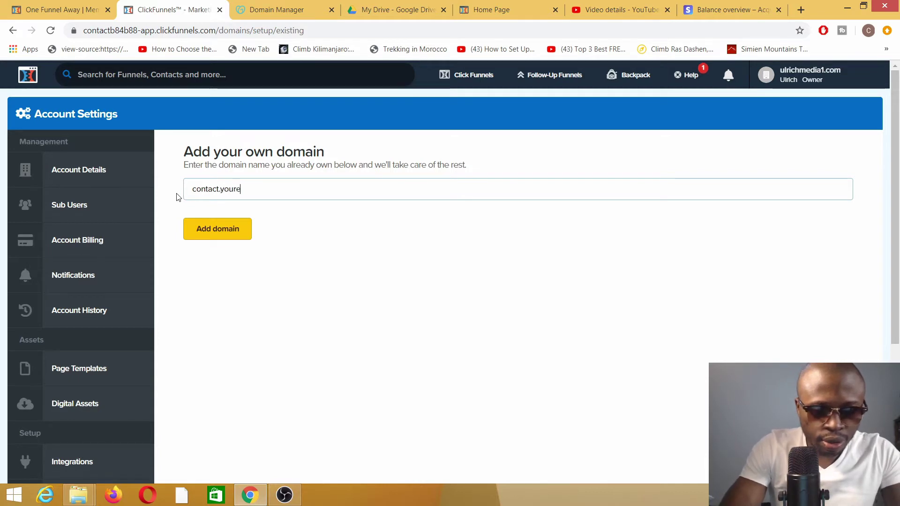
pyautogui.write('d')
pyautogui.write('uipments.com')
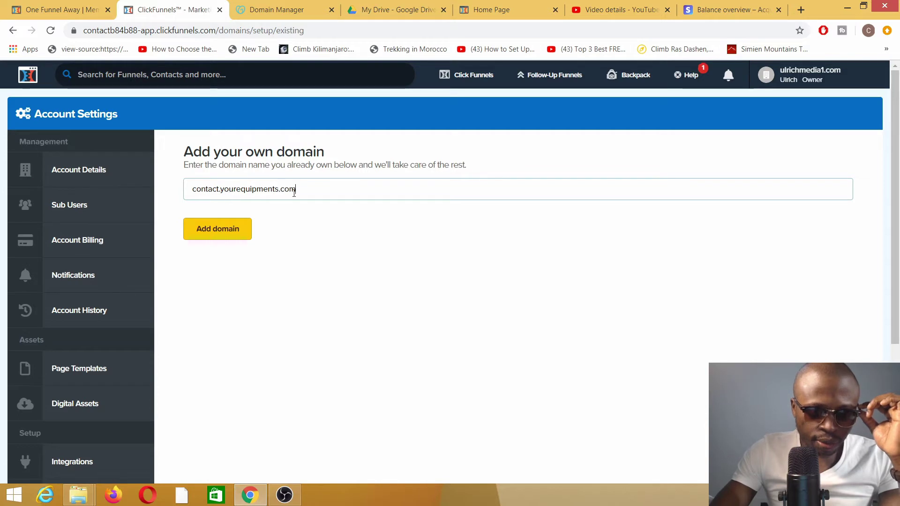
# - Submit contact.yourequipments.com in ClickFunnels and switch to GoDaddy's My Domains list
pyautogui.click(217, 230)
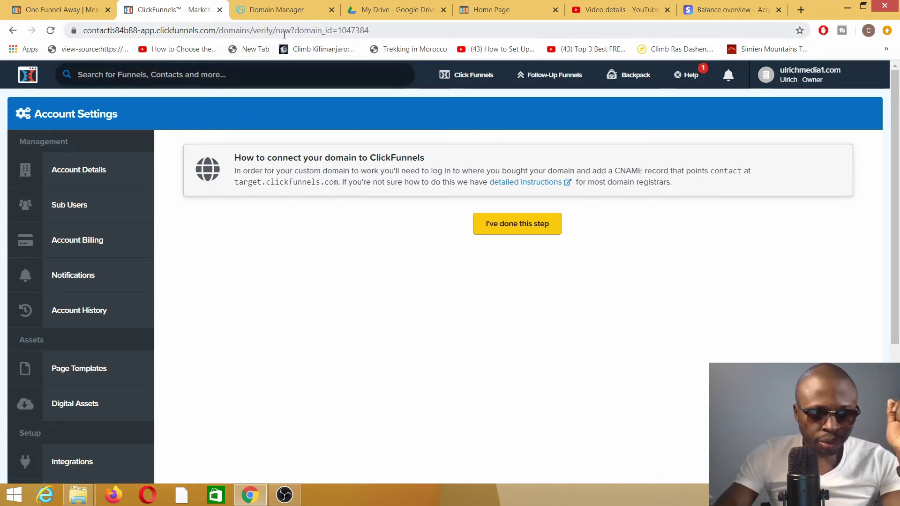
pyautogui.click(277, 11)
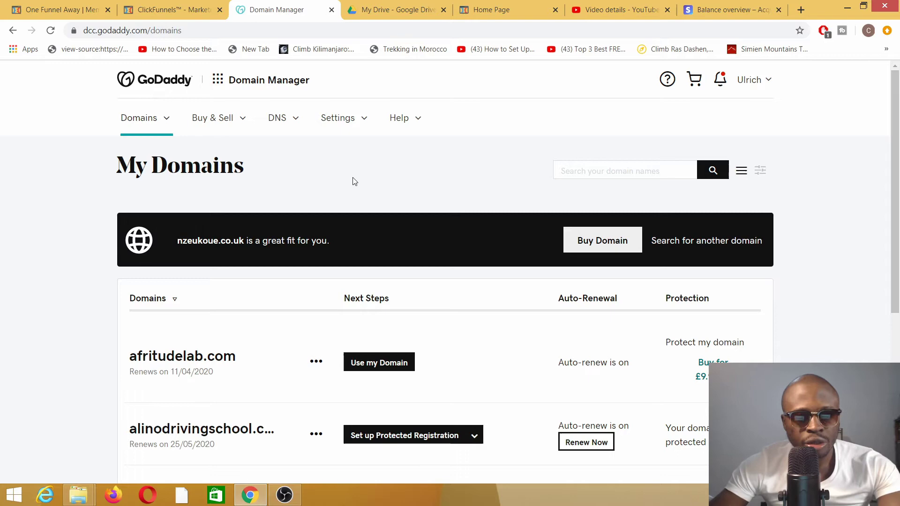
# - Open the Domain Settings for yourequipments.com from GoDaddy's domain list
pyautogui.scroll(-3, 303, 230)
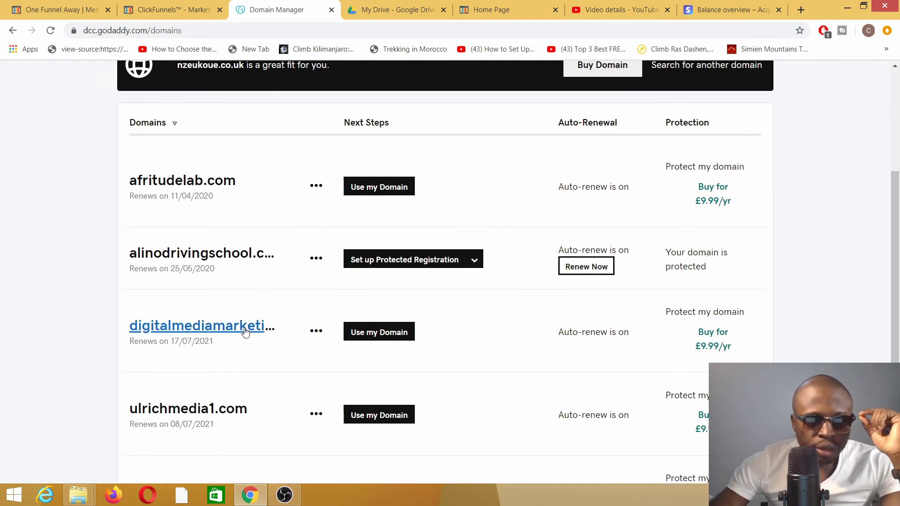
pyautogui.scroll(1, 233, 253)
pyautogui.scroll(-2, 233, 253)
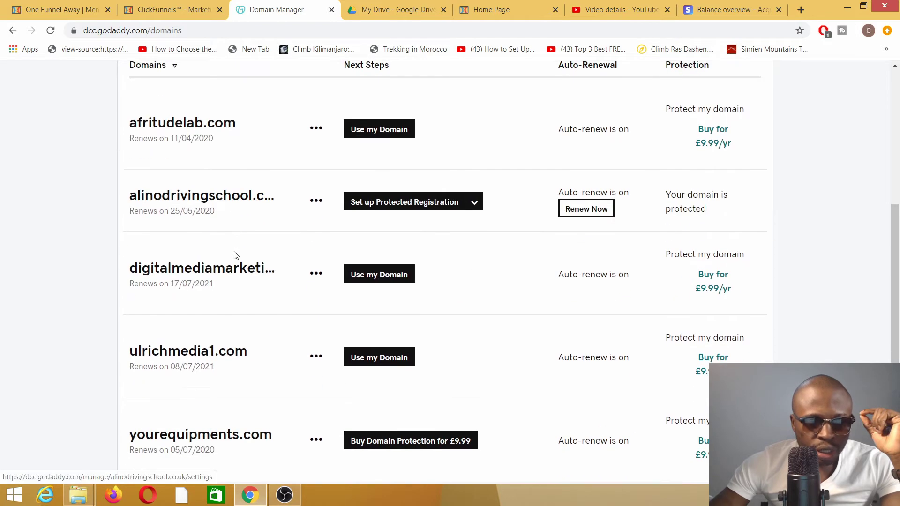
pyautogui.scroll(-1, 225, 272)
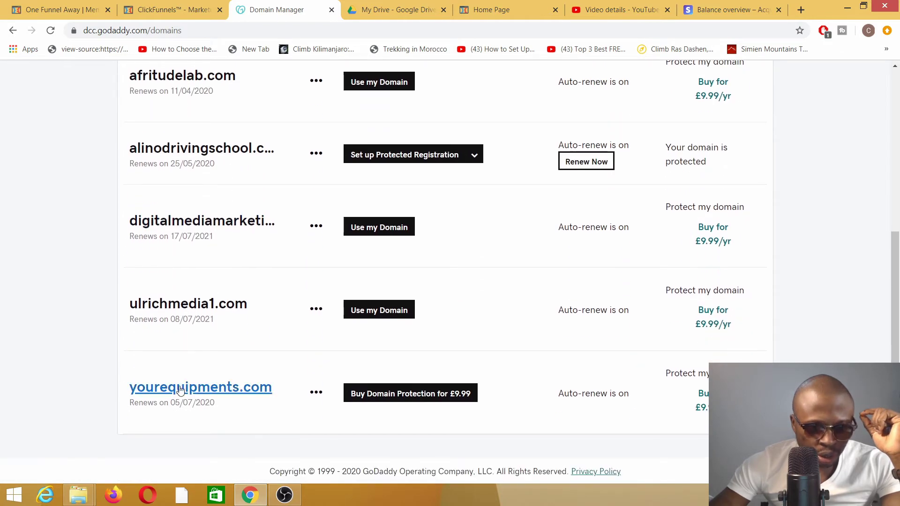
pyautogui.click(199, 391)
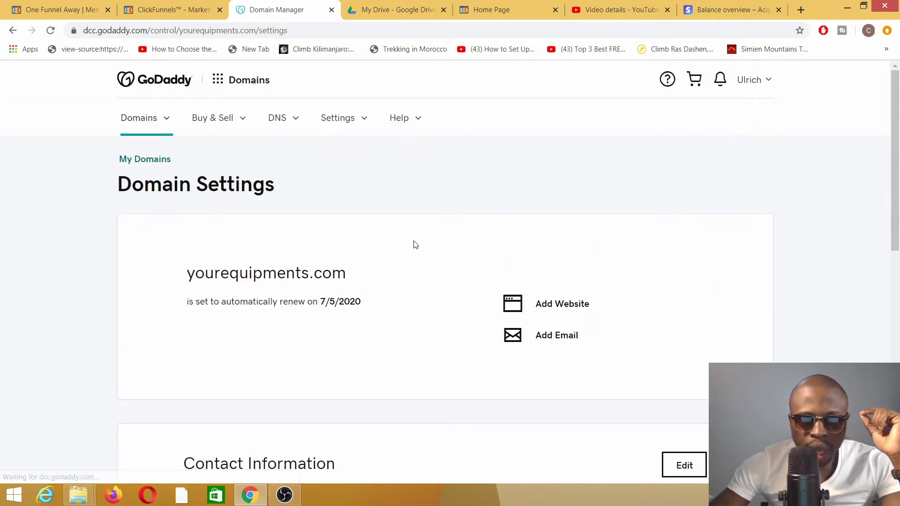
pyautogui.scroll(-5, 417, 230)
pyautogui.scroll(5, 410, 231)
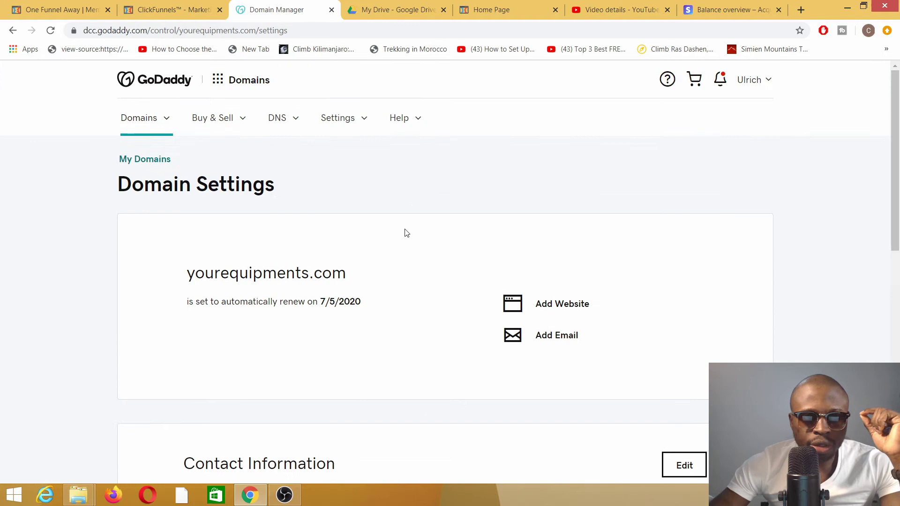
# - Open the yourequipments.com DNS zone via DNS > Manage Zones
pyautogui.click(296, 121)
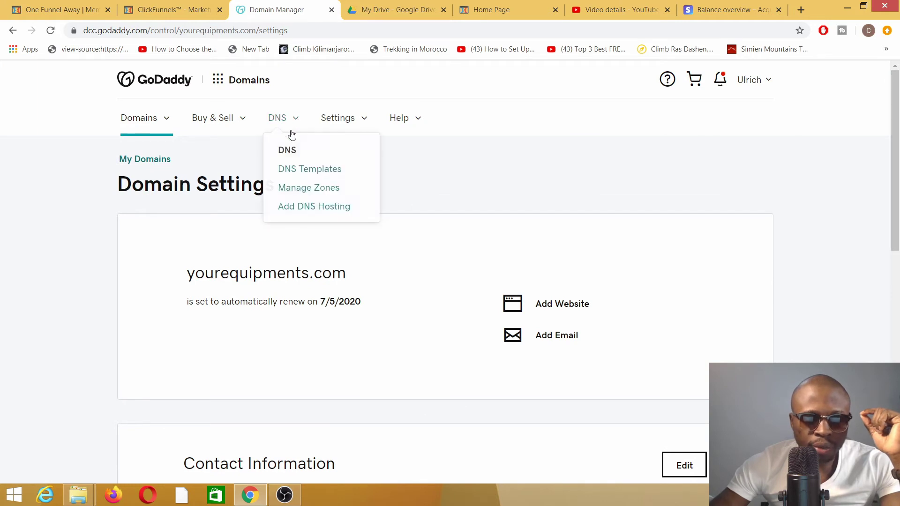
pyautogui.click(317, 188)
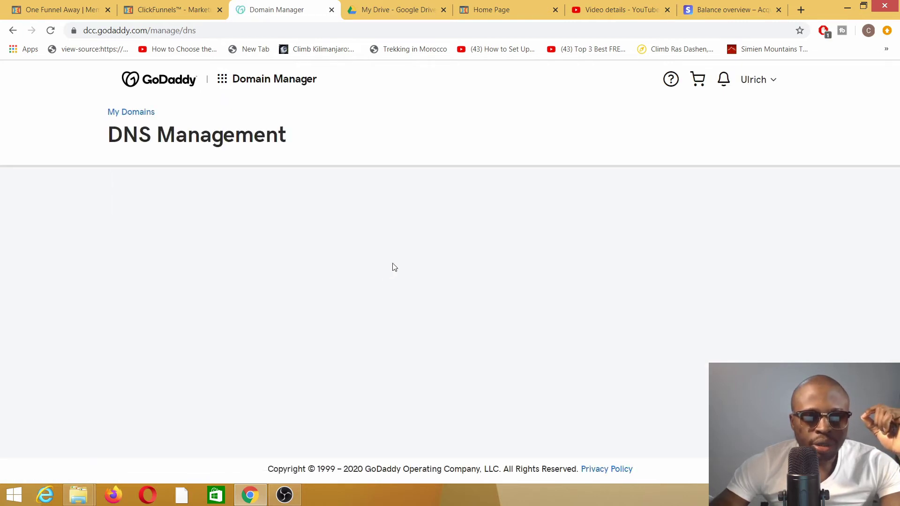
pyautogui.click(291, 314)
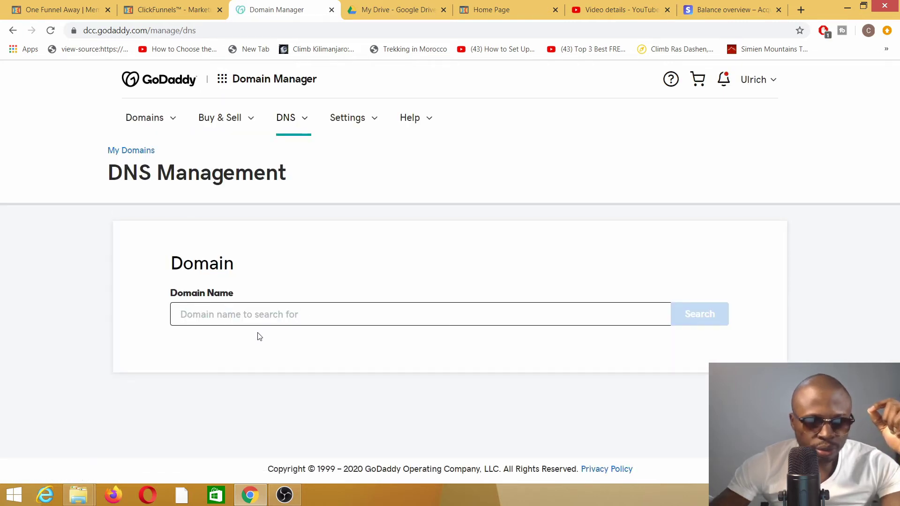
pyautogui.write('y')
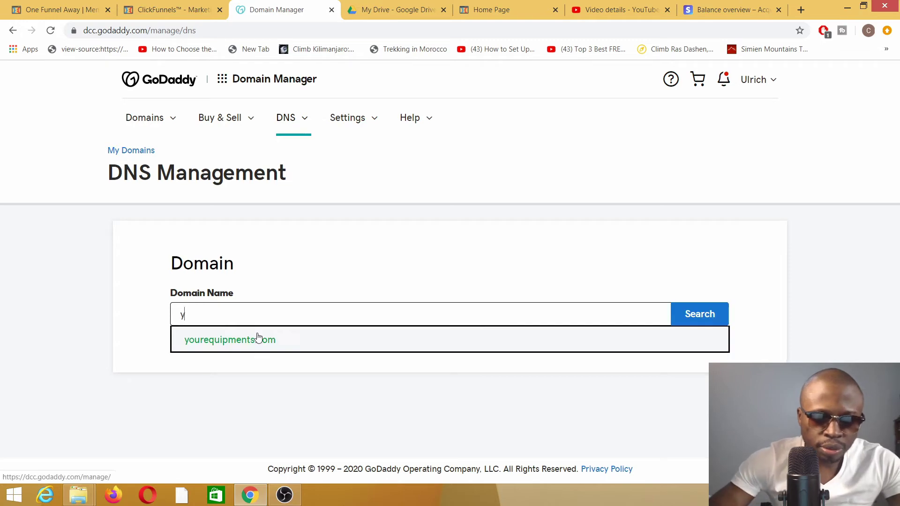
pyautogui.click(265, 341)
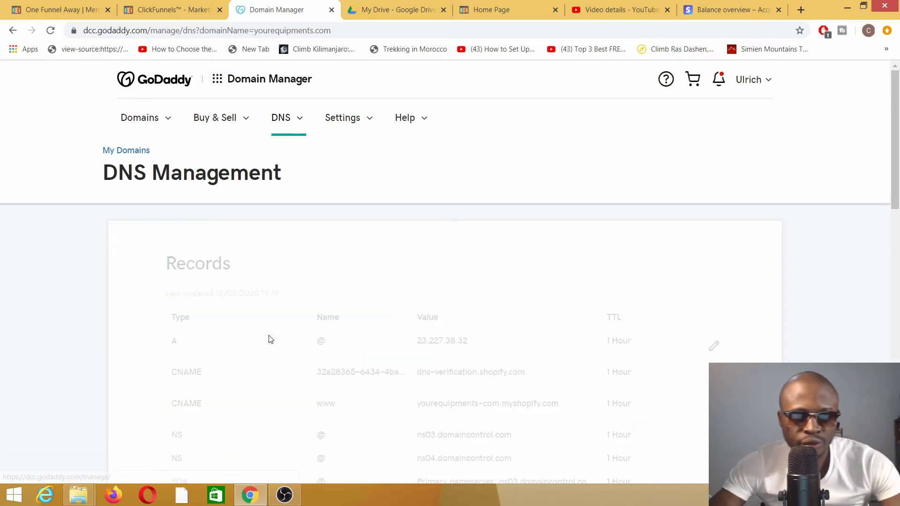
# - Start a new DNS record below the existing yourequipments.com records
pyautogui.scroll(-2, 325, 312)
pyautogui.scroll(-3, 322, 313)
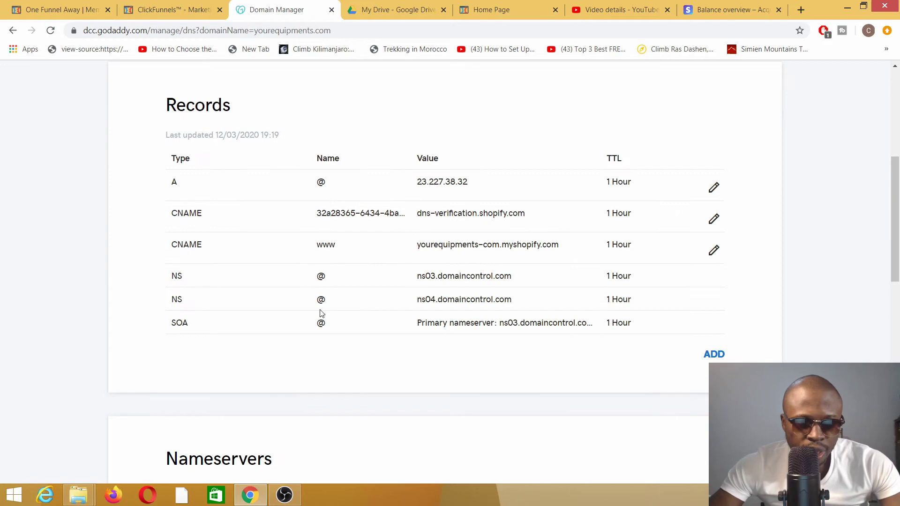
pyautogui.scroll(3, 315, 311)
pyautogui.scroll(-2, 234, 309)
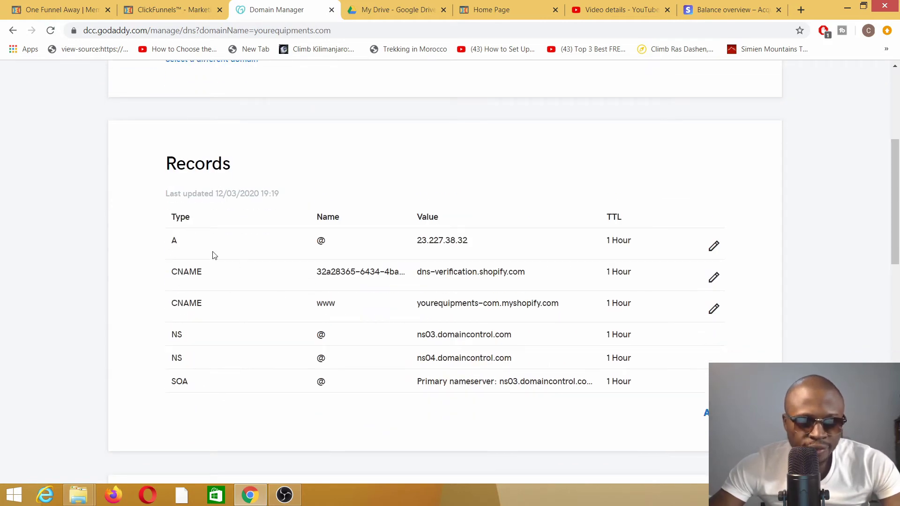
pyautogui.scroll(3, 213, 255)
pyautogui.scroll(-3, 202, 332)
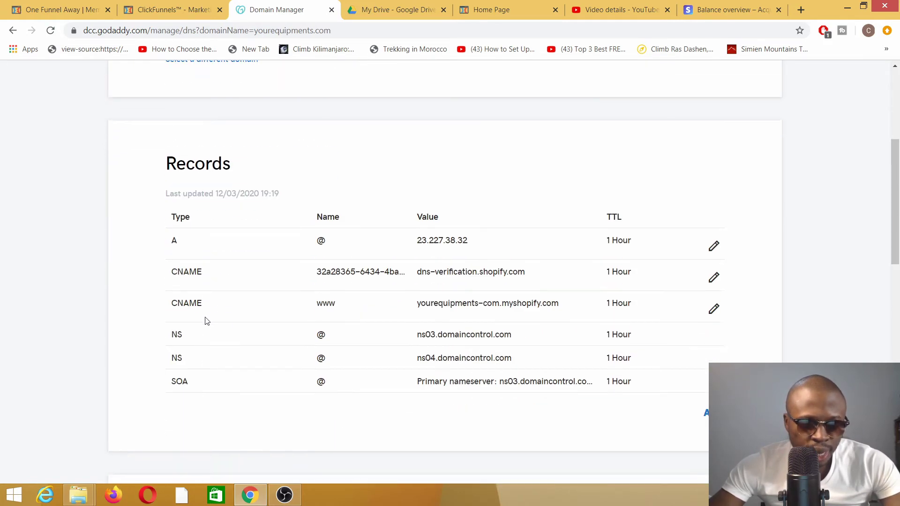
pyautogui.scroll(-2, 202, 361)
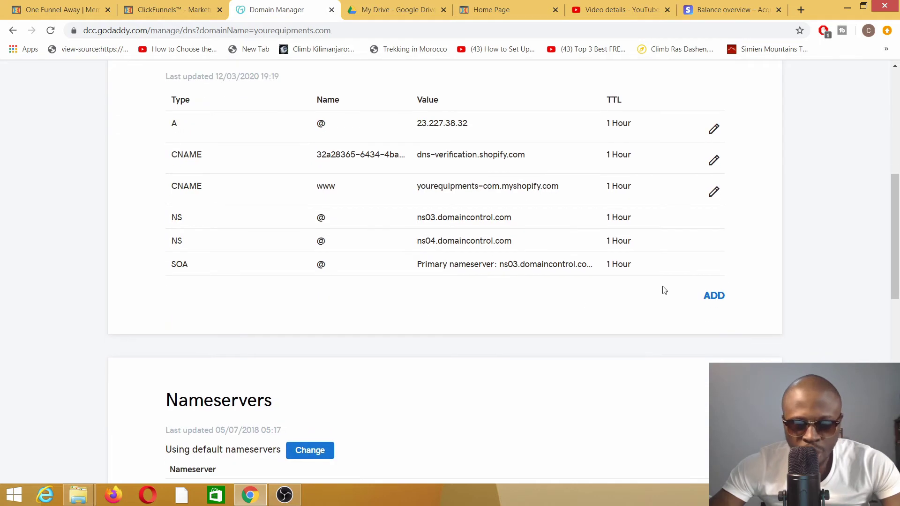
pyautogui.click(715, 297)
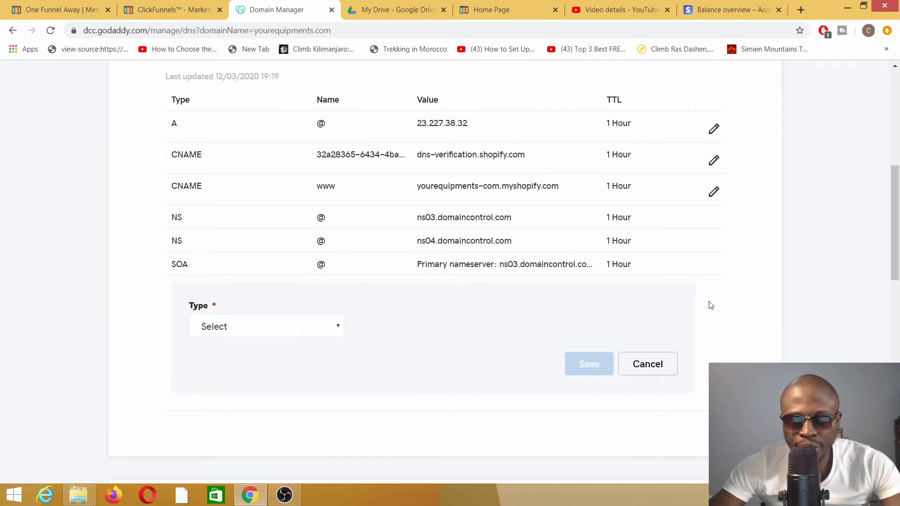
# - Make the new record a CNAME with host contact
pyautogui.click(268, 334)
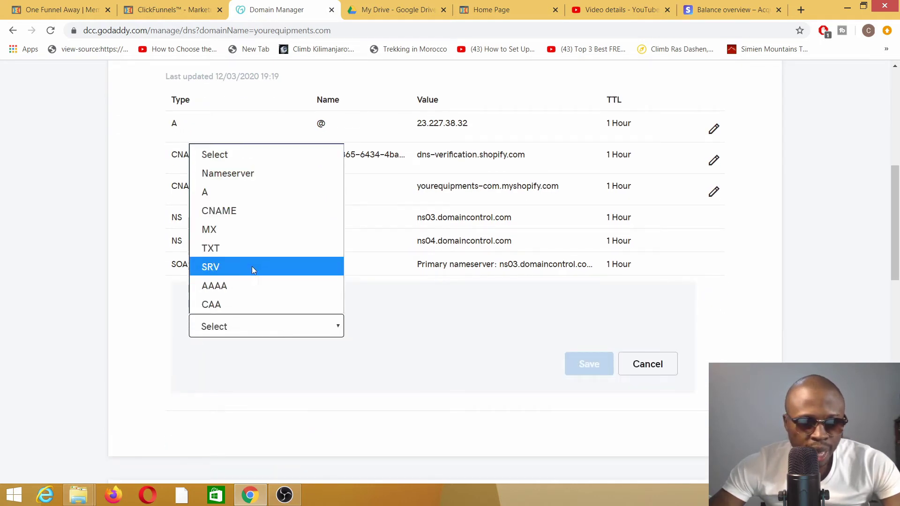
pyautogui.click(242, 216)
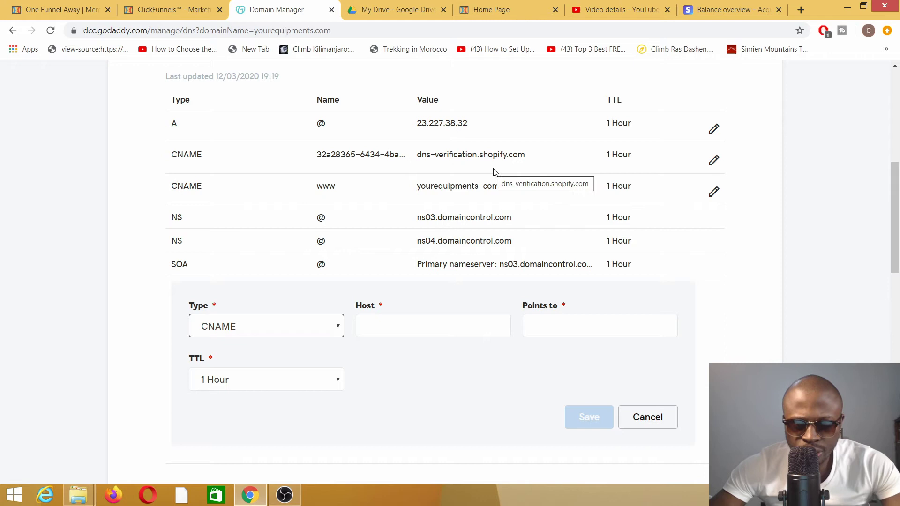
pyautogui.click(381, 324)
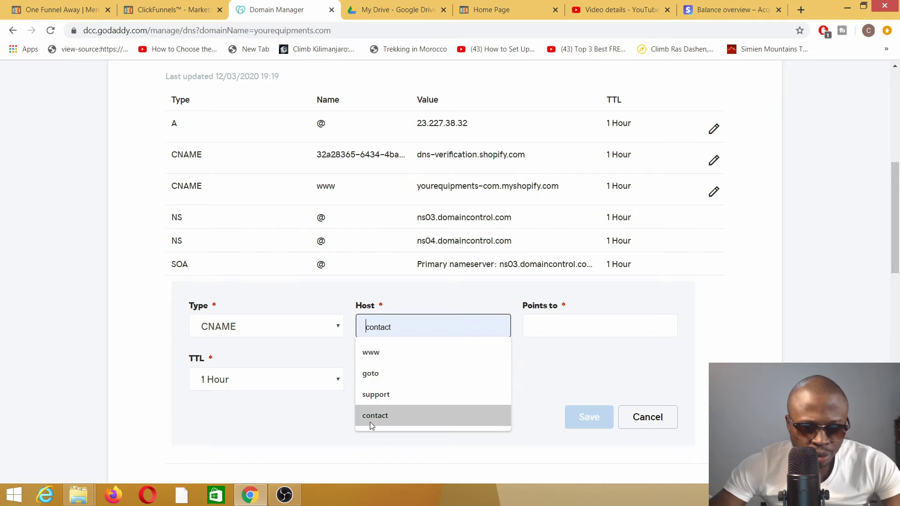
pyautogui.click(379, 415)
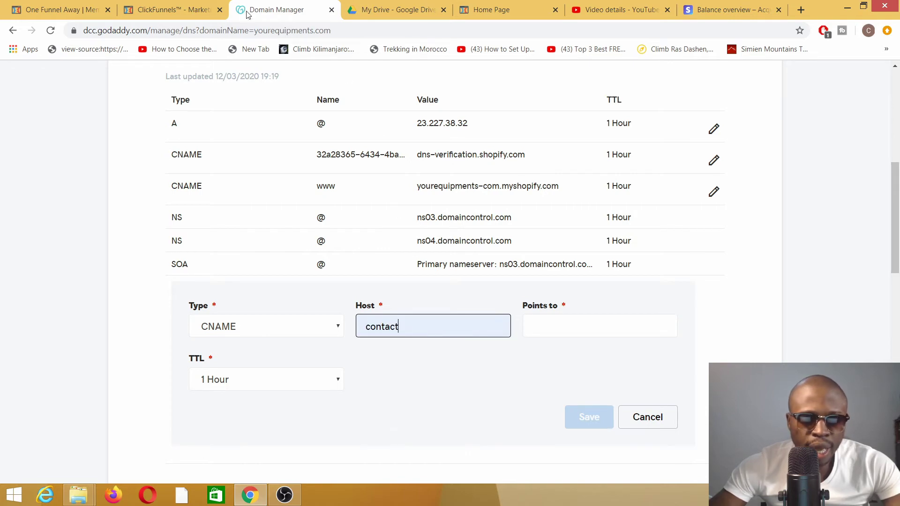
# - Point the record to target.clickfunnels.com, copied from ClickFunnels, and save it
pyautogui.click(159, 11)
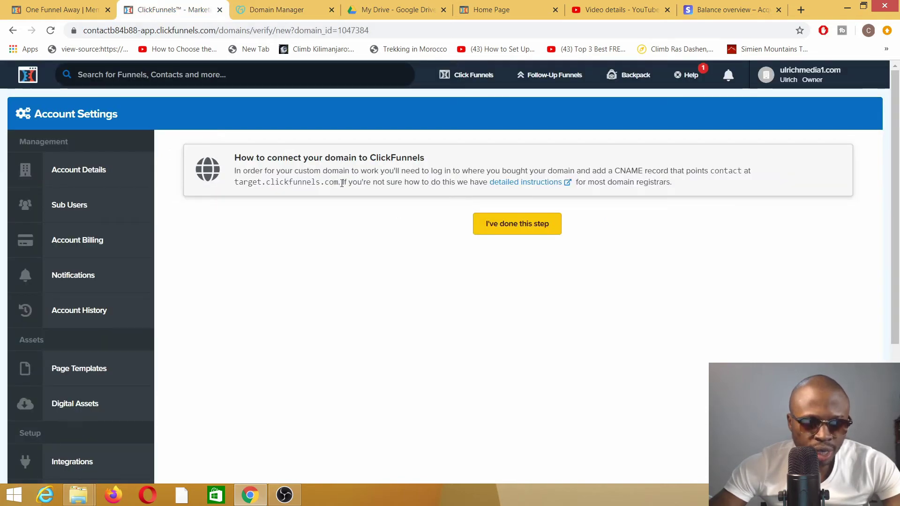
pyautogui.moveTo(336, 183); pyautogui.dragTo(235, 182)
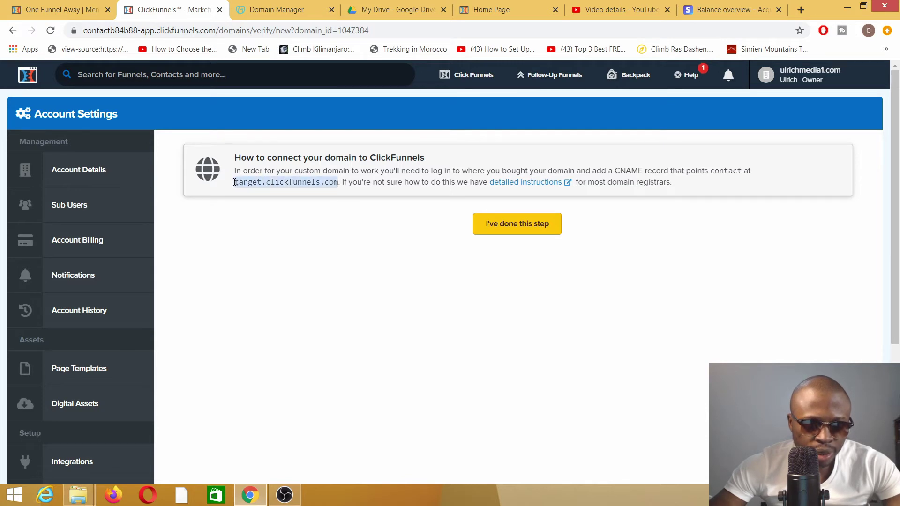
pyautogui.rightClick(263, 184)
pyautogui.click(306, 195)
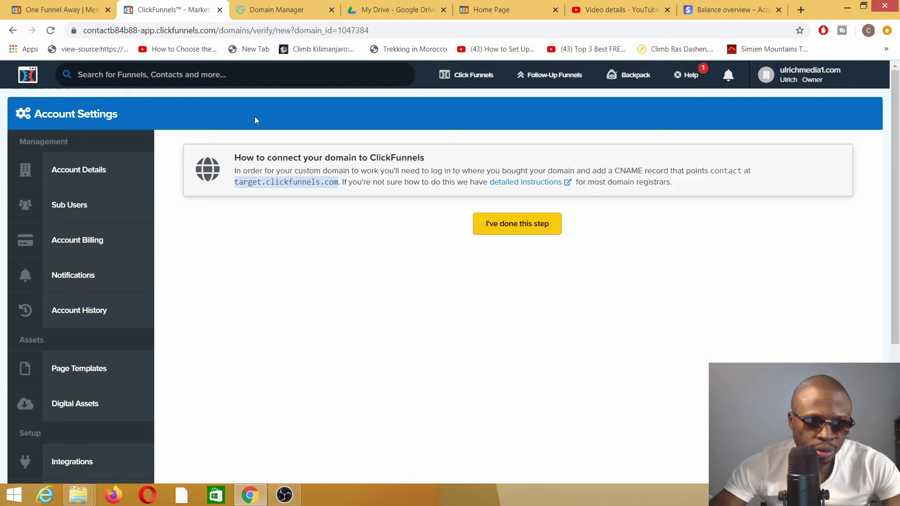
pyautogui.click(278, 10)
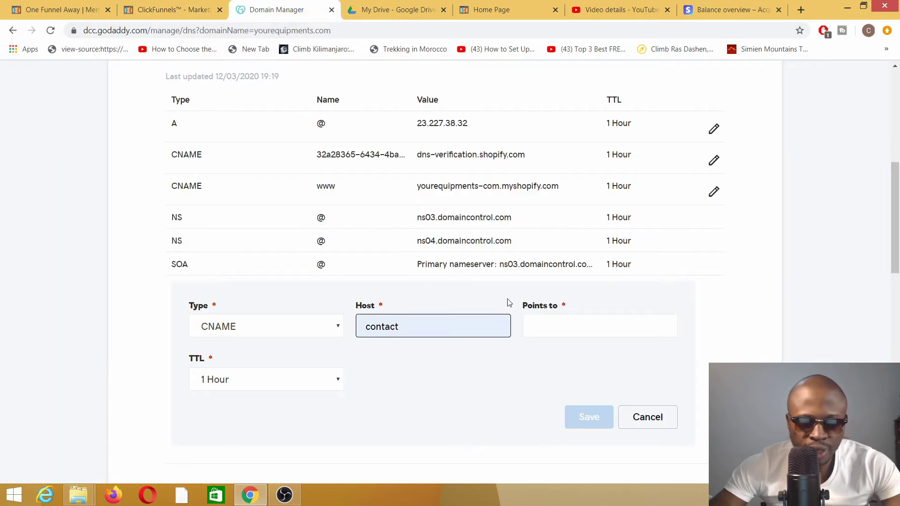
pyautogui.click(550, 329)
pyautogui.rightClick(547, 323)
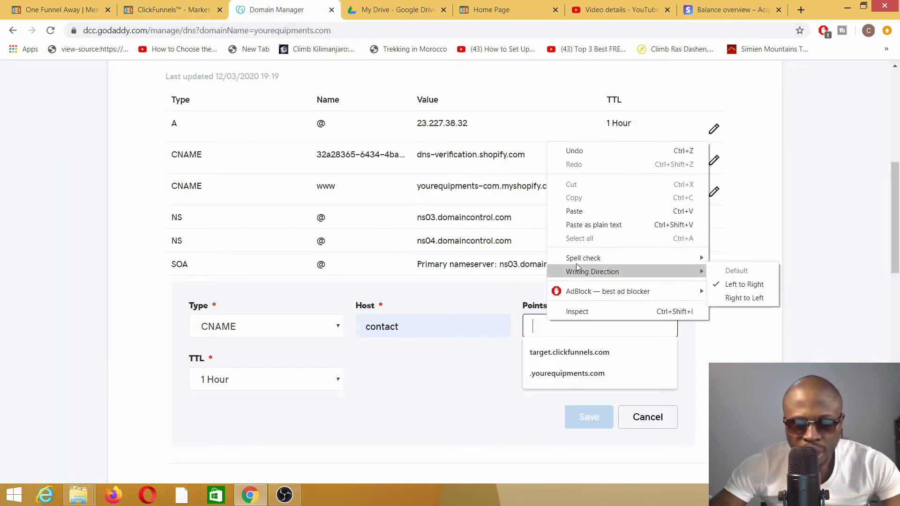
pyautogui.click(574, 212)
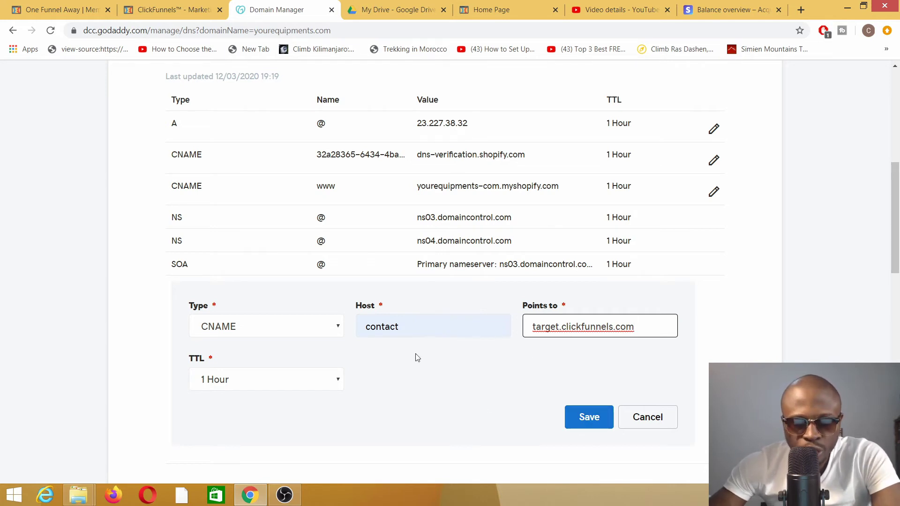
pyautogui.click(591, 419)
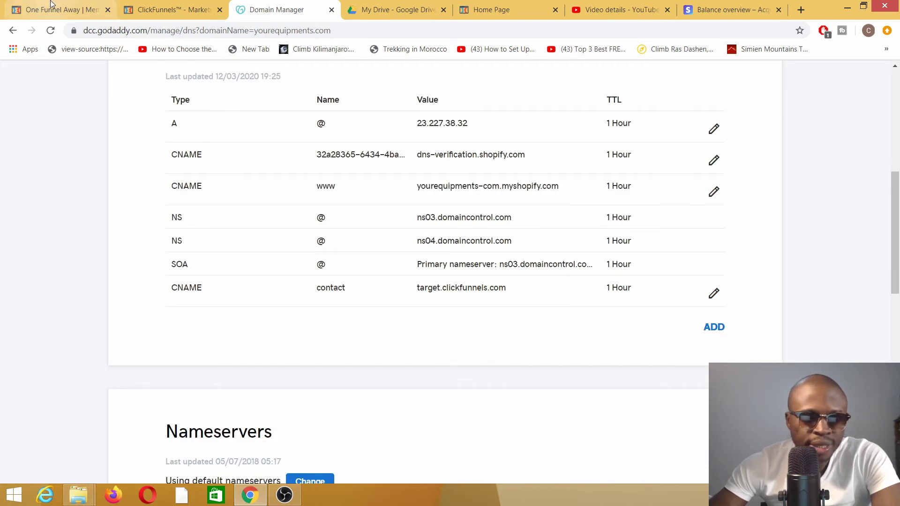
# - Confirm the CNAME step in ClickFunnels so contact.yourequipments.com verifies as connected
pyautogui.click(154, 9)
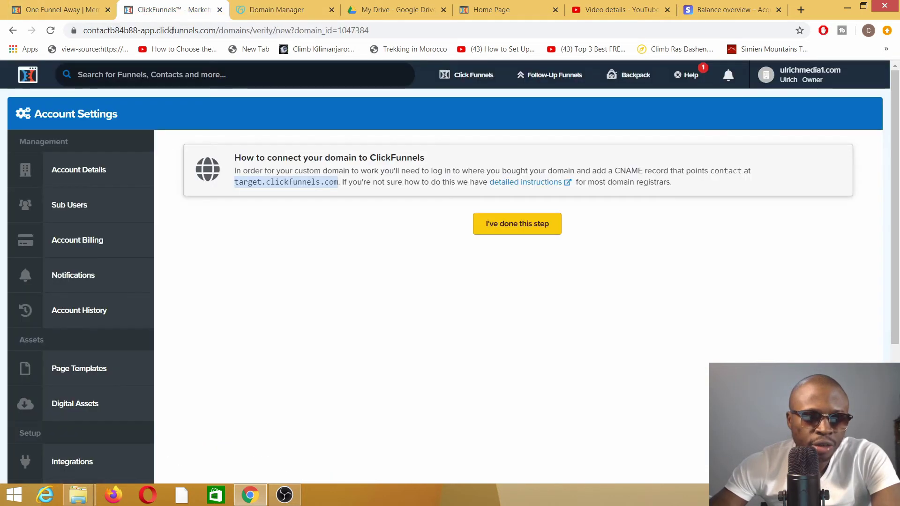
pyautogui.click(511, 232)
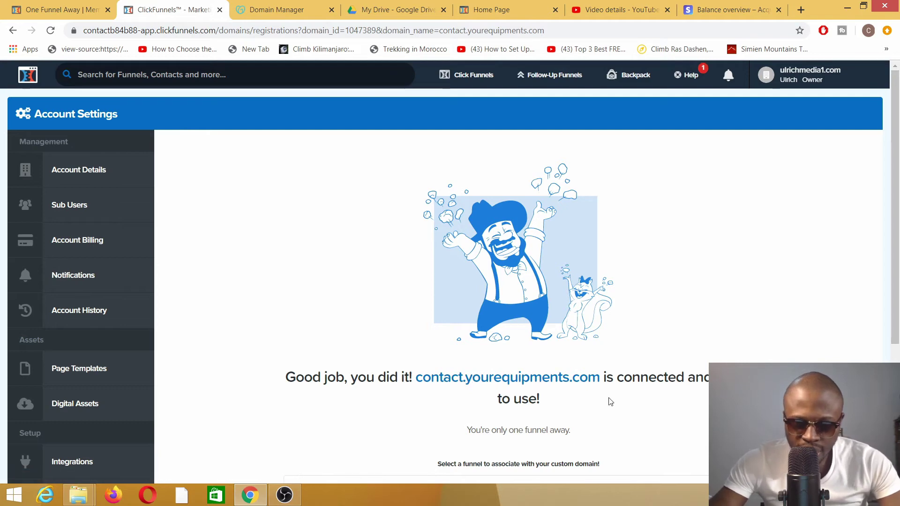
pyautogui.scroll(-4, 500, 408)
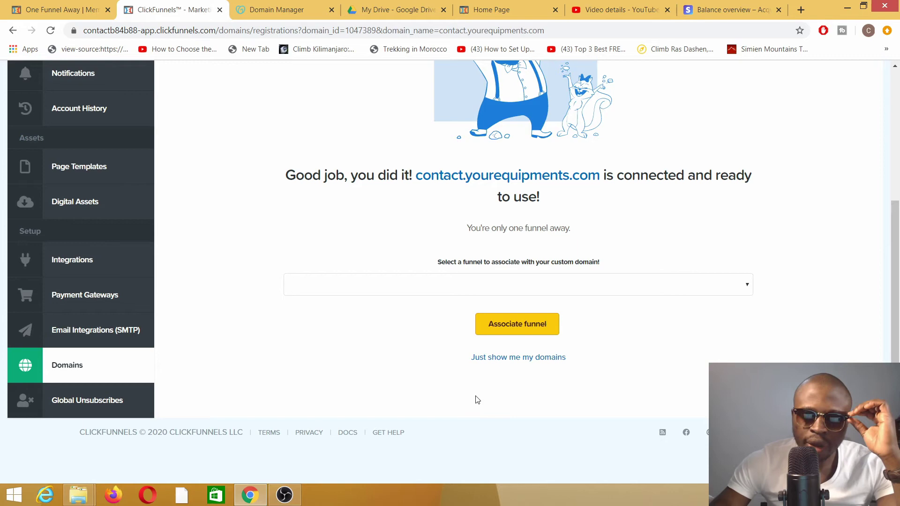
pyautogui.scroll(2, 478, 357)
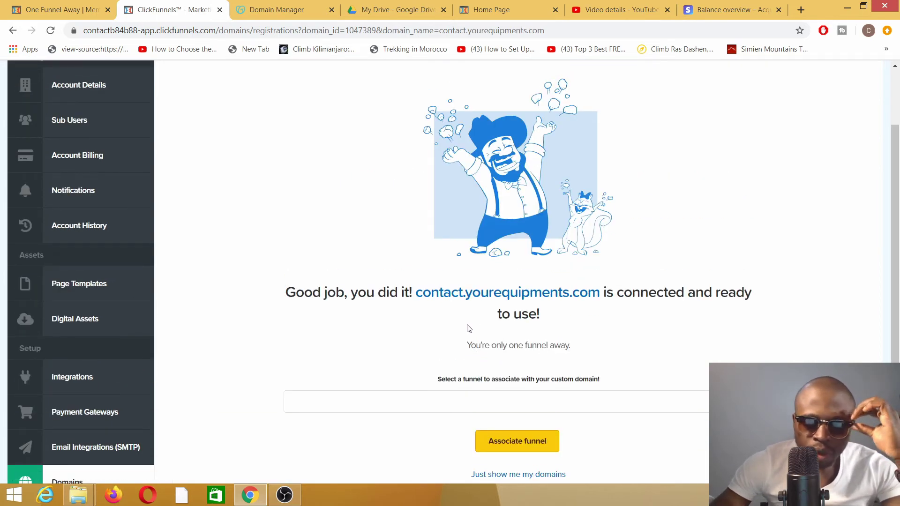
pyautogui.scroll(2, 469, 328)
# - Open the edit page for contact.yourequipments.com from Account Settings > Domains
pyautogui.click(806, 74)
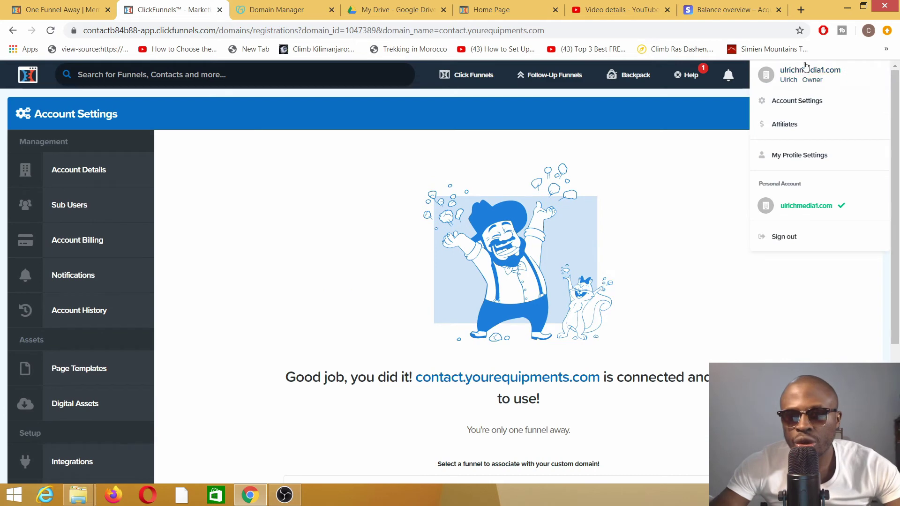
pyautogui.click(792, 102)
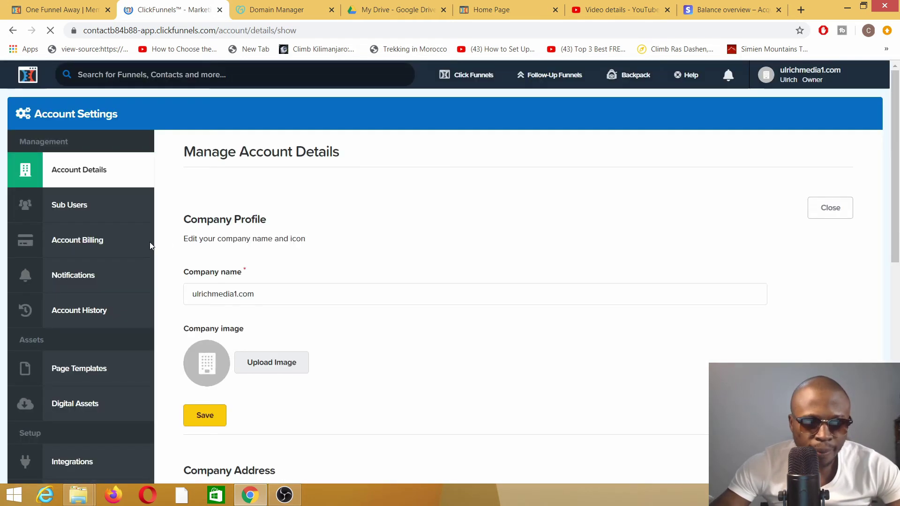
pyautogui.scroll(-5, 273, 302)
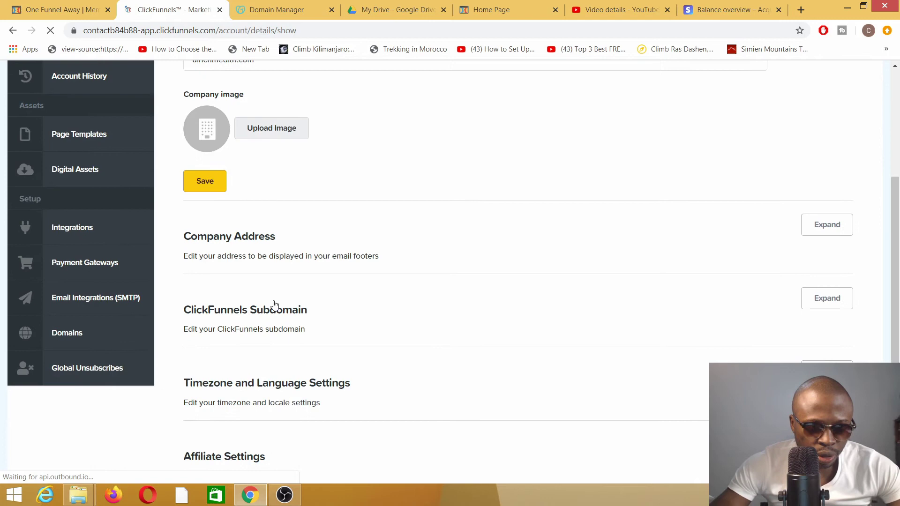
pyautogui.scroll(-2, 185, 275)
pyautogui.scroll(2, 110, 295)
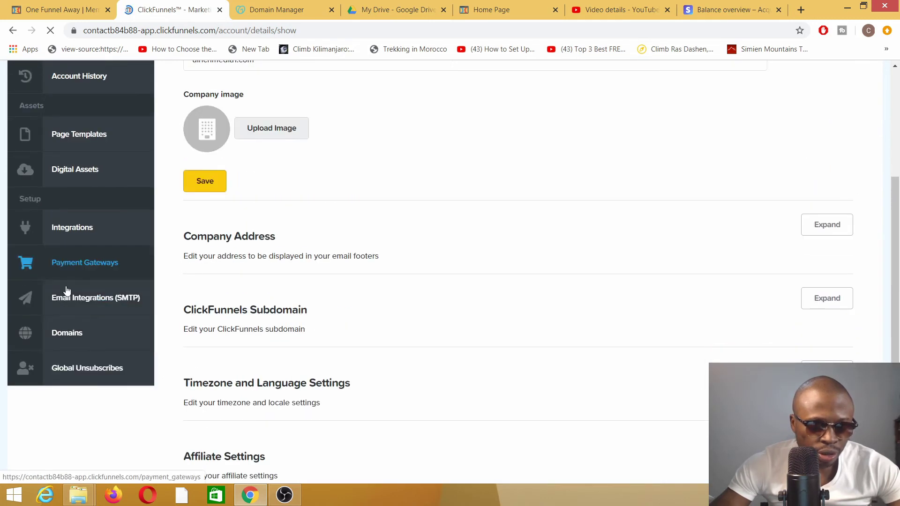
pyautogui.click(79, 337)
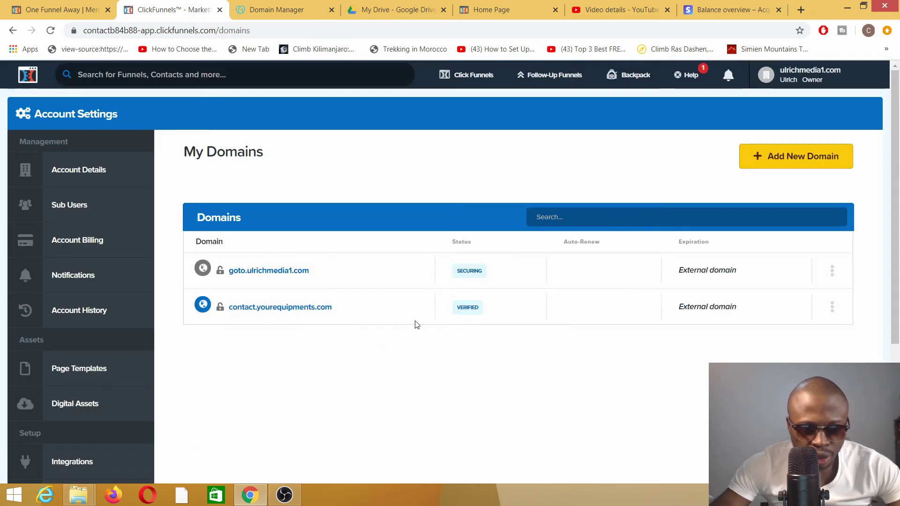
pyautogui.click(834, 310)
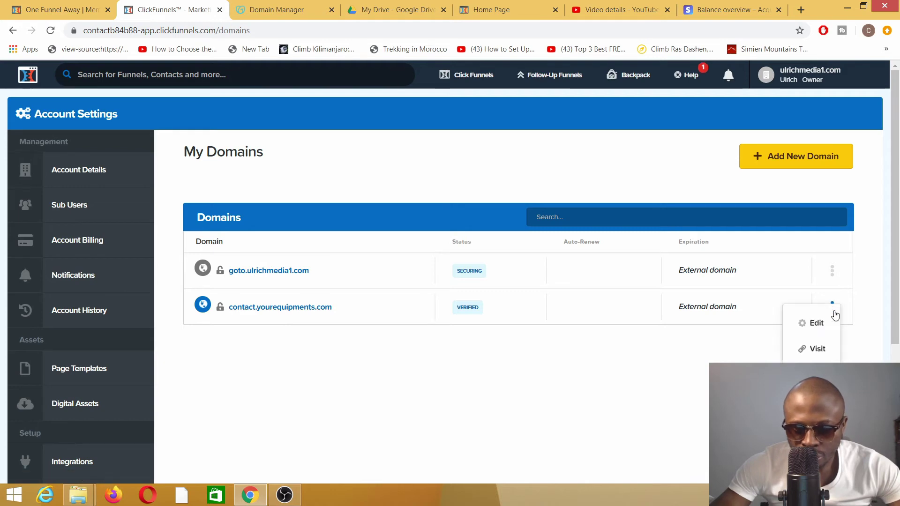
pyautogui.click(817, 322)
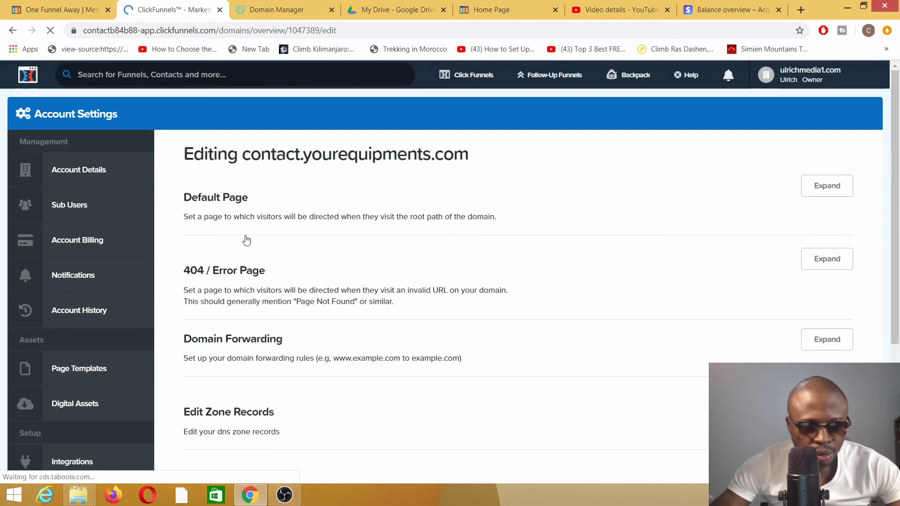
# - Set the domain's root URL default page to website / Optin and save
pyautogui.click(828, 190)
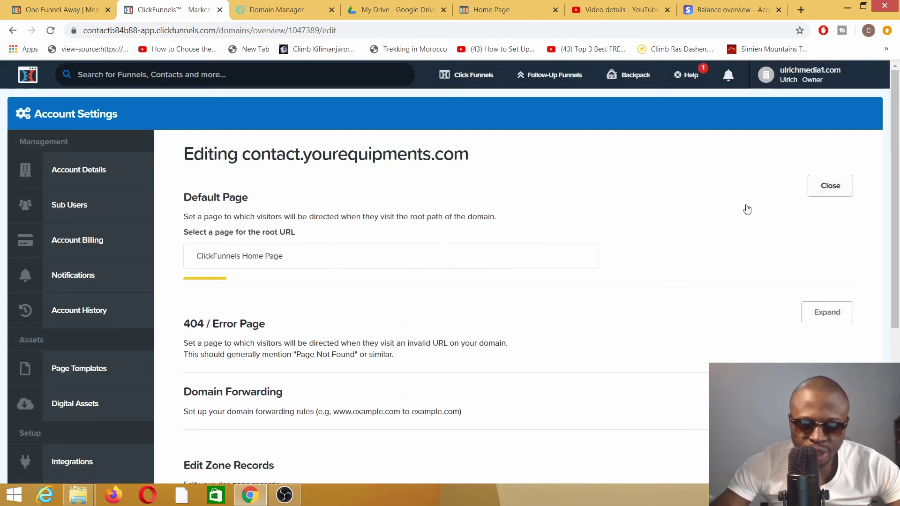
pyautogui.click(326, 260)
pyautogui.scroll(-10, 297, 378)
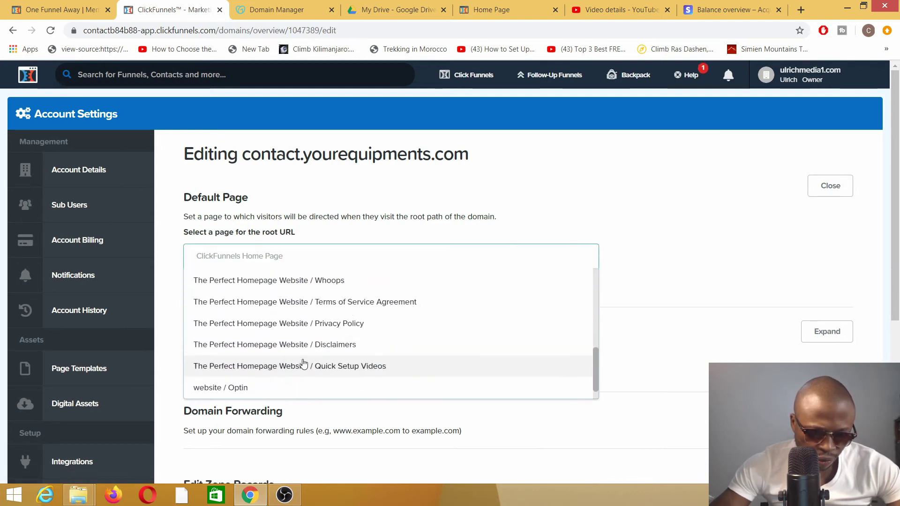
pyautogui.click(217, 389)
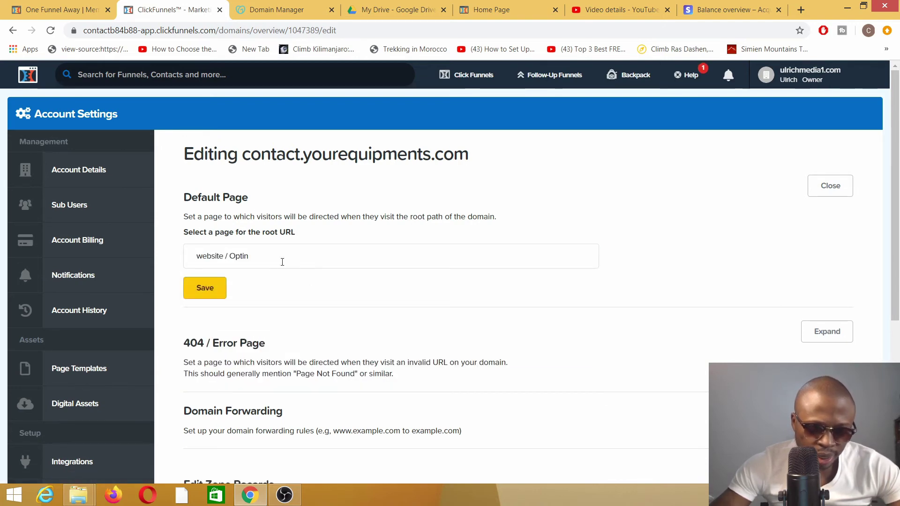
pyautogui.click(213, 288)
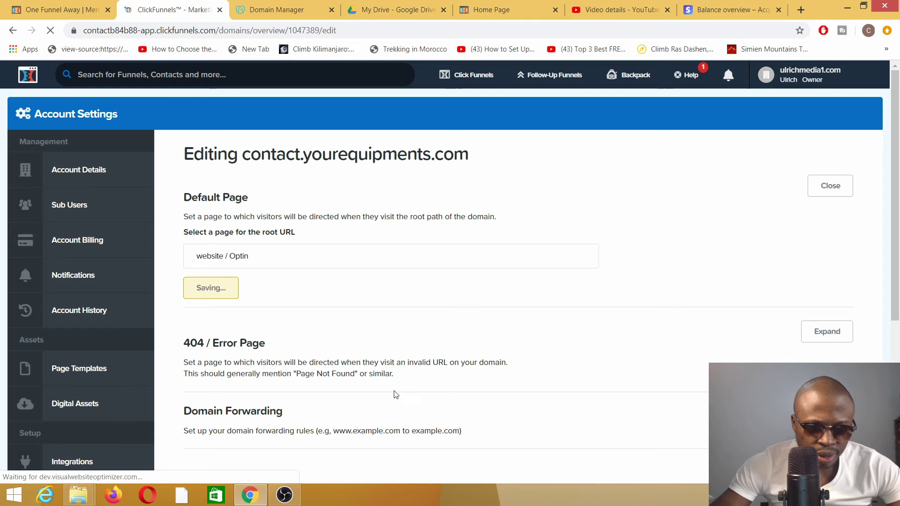
pyautogui.scroll(-1, 259, 359)
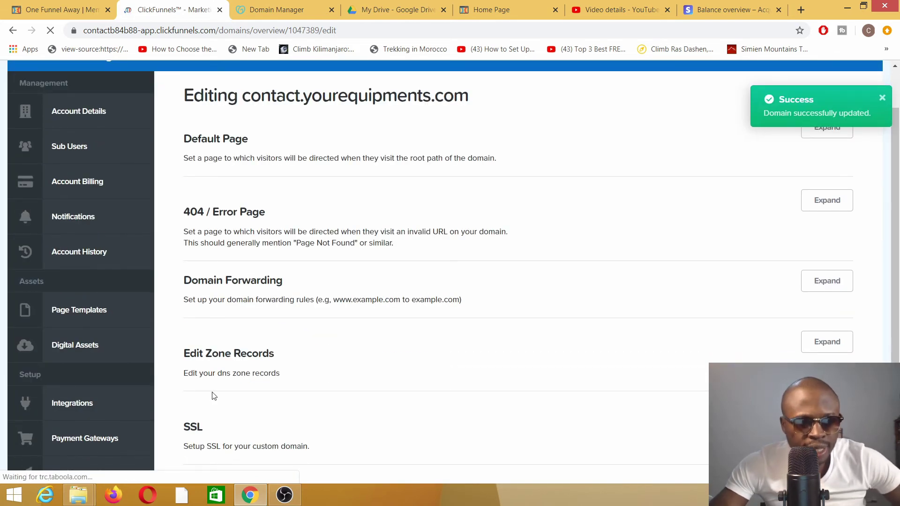
pyautogui.scroll(-3, 267, 398)
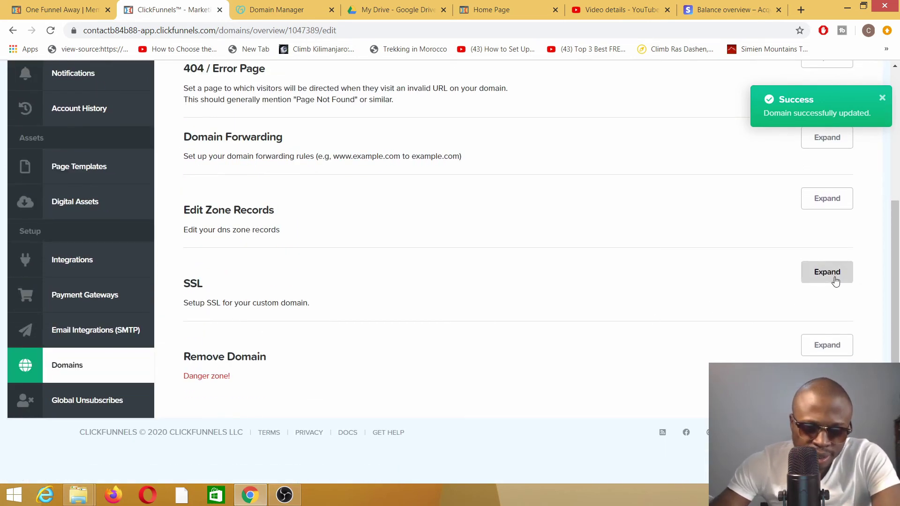
# - Add SSL to contact.yourequipments.com and dismiss the 10–15 minute setup confirmation
pyautogui.click(837, 276)
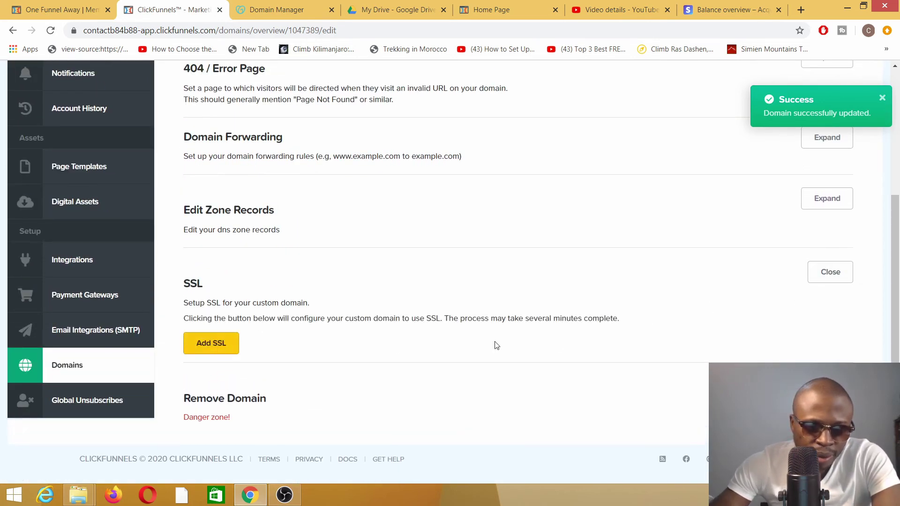
pyautogui.click(210, 349)
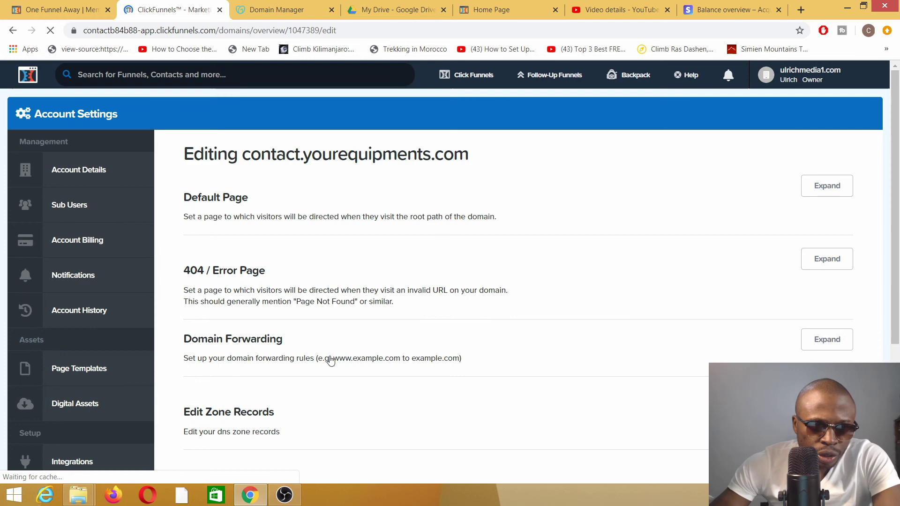
pyautogui.scroll(-3, 333, 349)
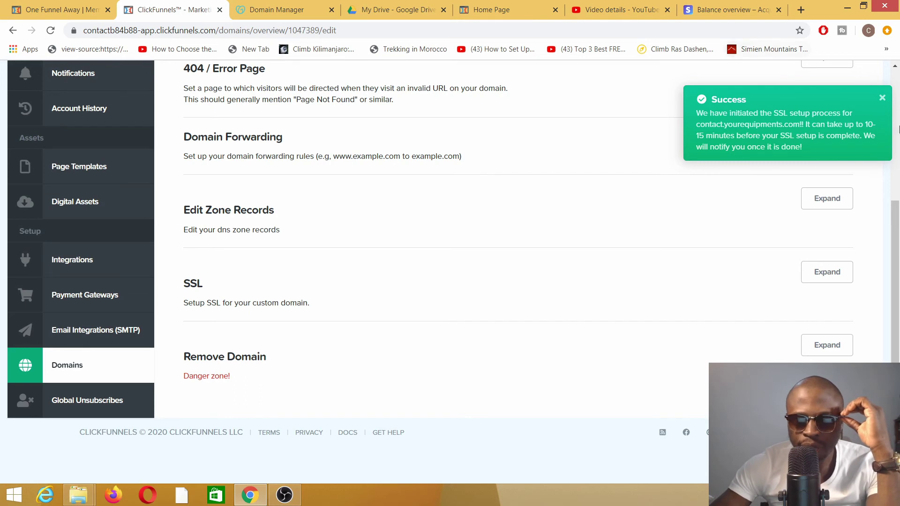
pyautogui.click(883, 97)
pyautogui.scroll(4, 538, 177)
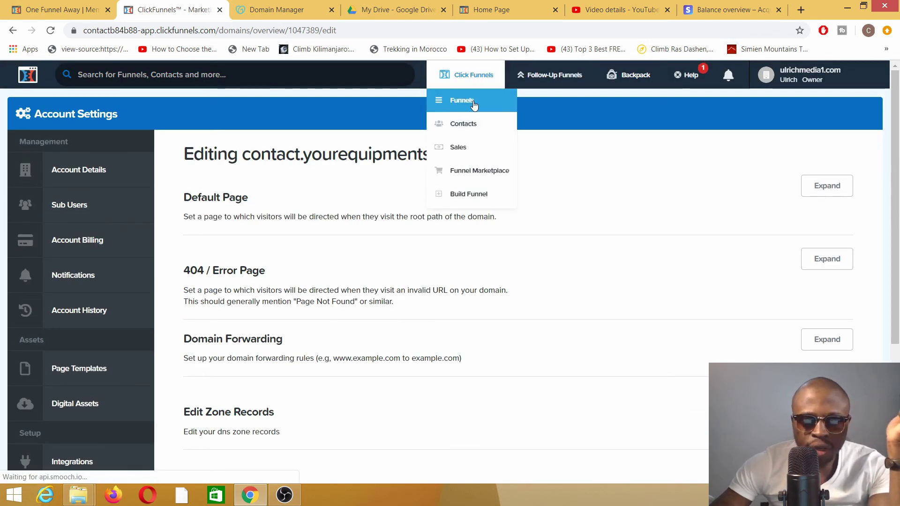
# - Open The Perfect Homepage Website funnel from the Funnels list to view its settings
pyautogui.click(474, 101)
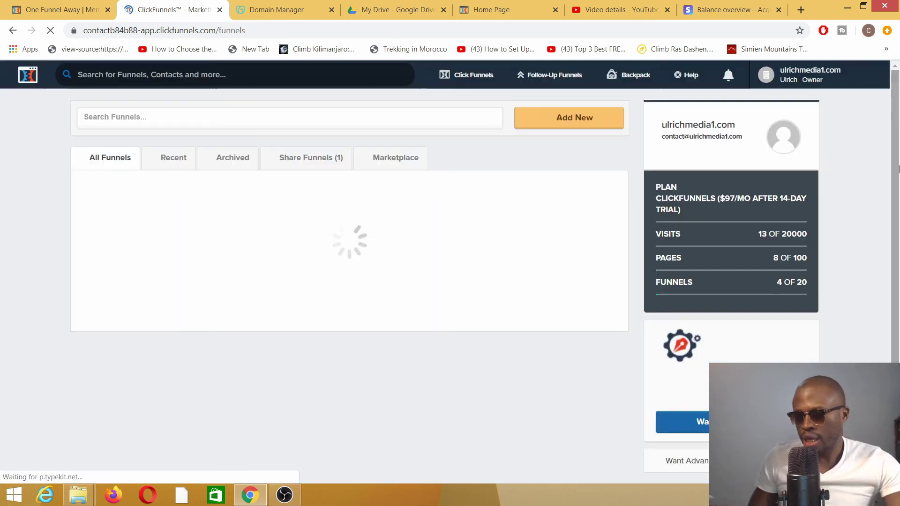
pyautogui.moveTo(899, 169)
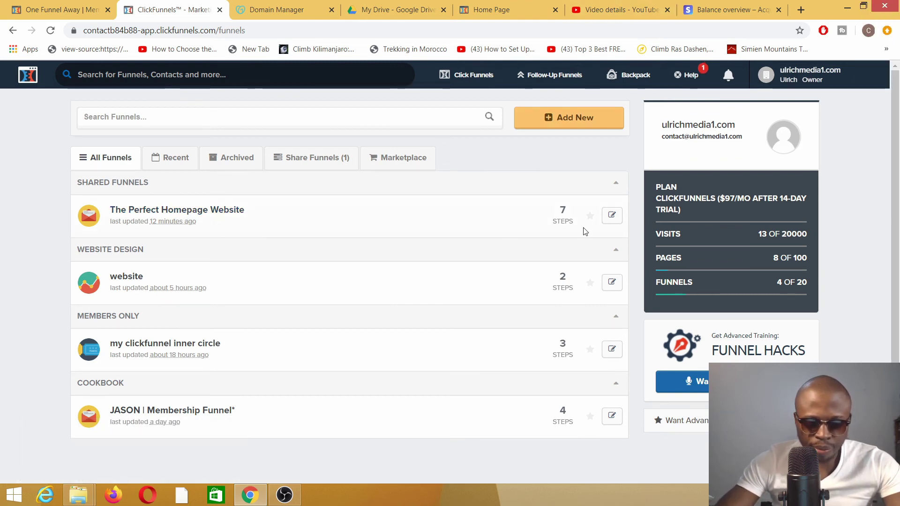
pyautogui.click(609, 224)
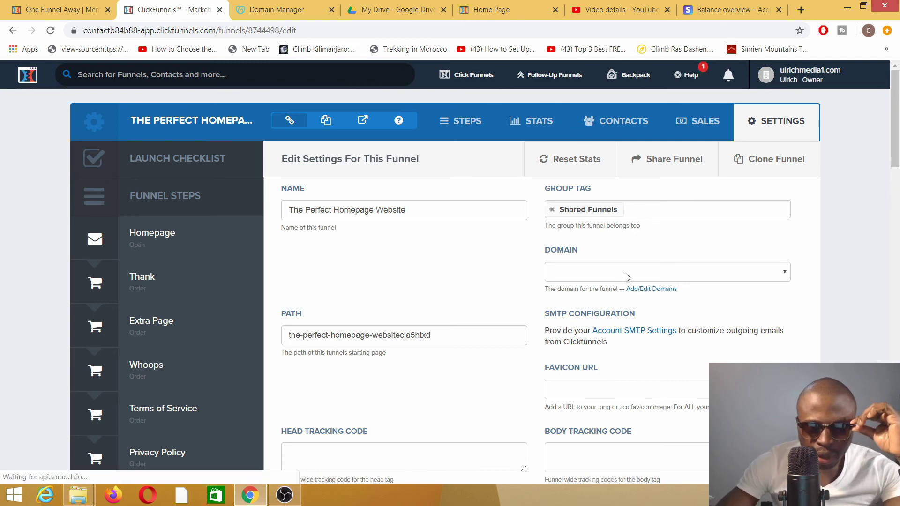
# - Choose contact.yourequipments.com in the funnel's Domain dropdown and save the settings
pyautogui.click(693, 274)
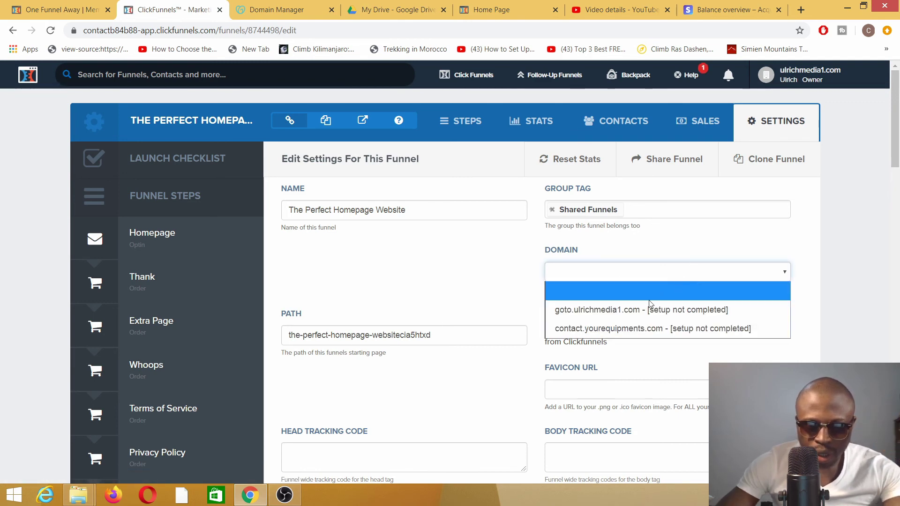
pyautogui.click(612, 331)
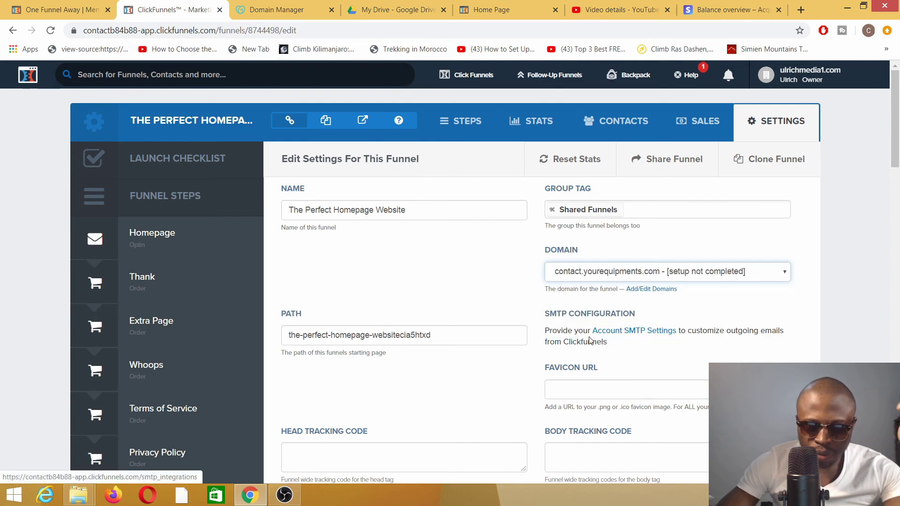
pyautogui.scroll(-10, 476, 301)
pyautogui.scroll(5, 489, 306)
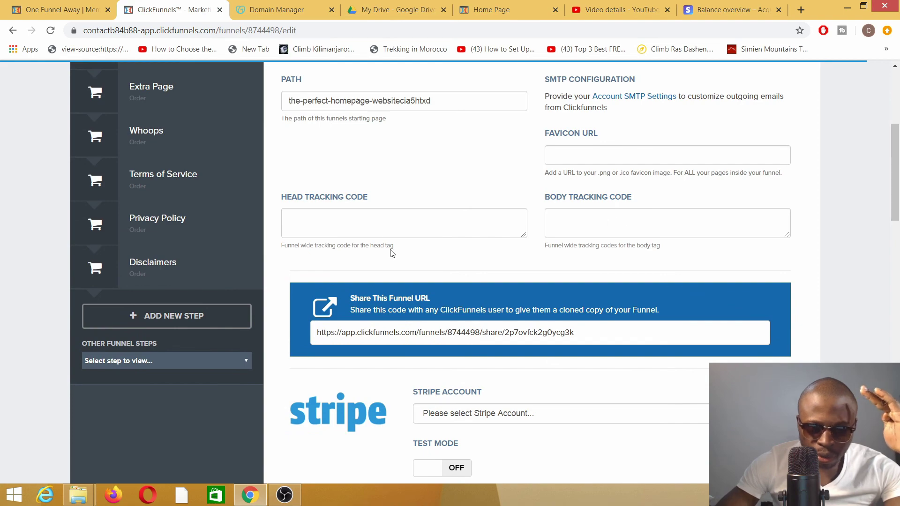
pyautogui.scroll(-10, 392, 251)
pyautogui.scroll(-10, 380, 263)
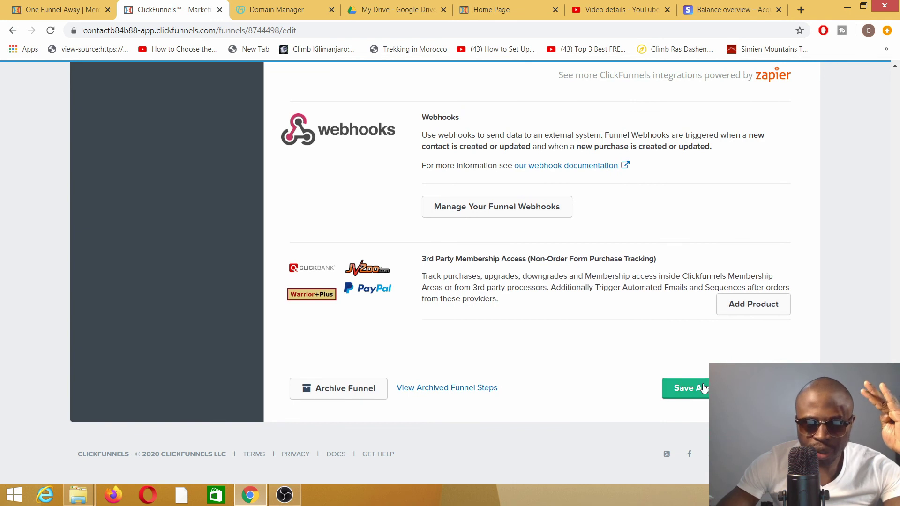
pyautogui.click(689, 388)
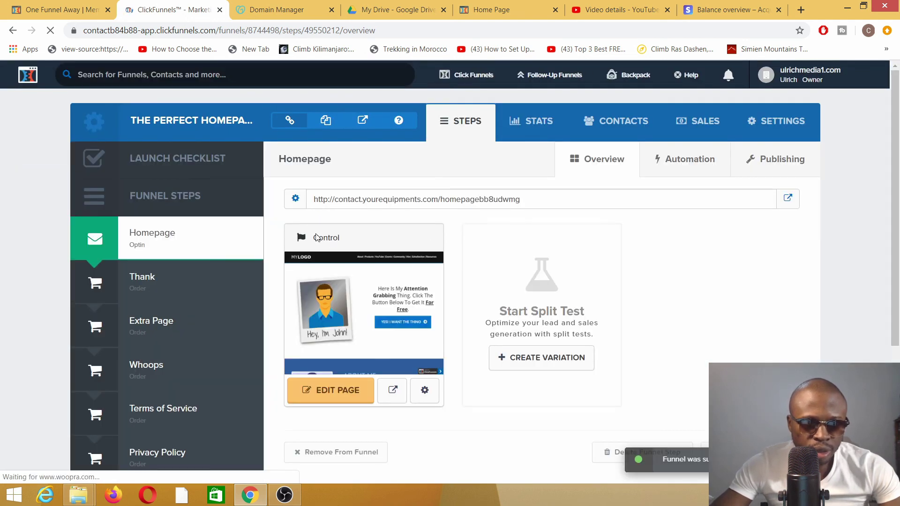
pyautogui.scroll(-4, 330, 182)
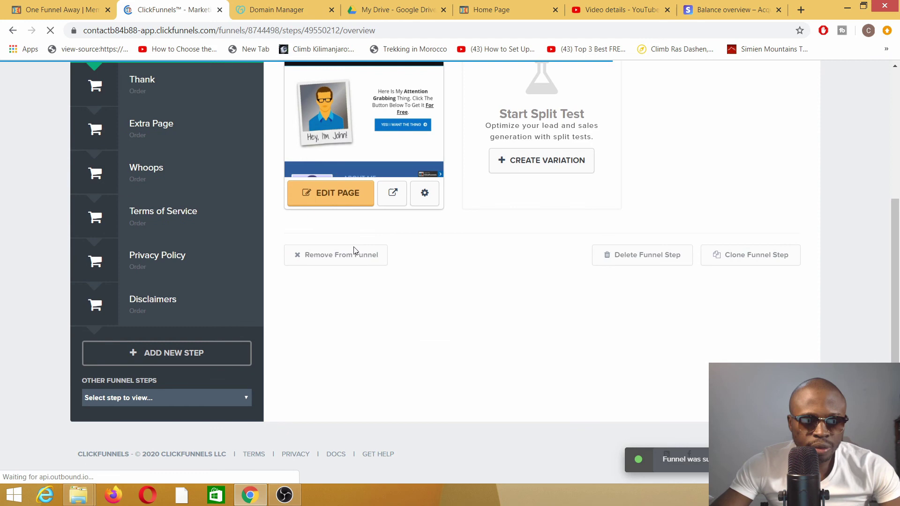